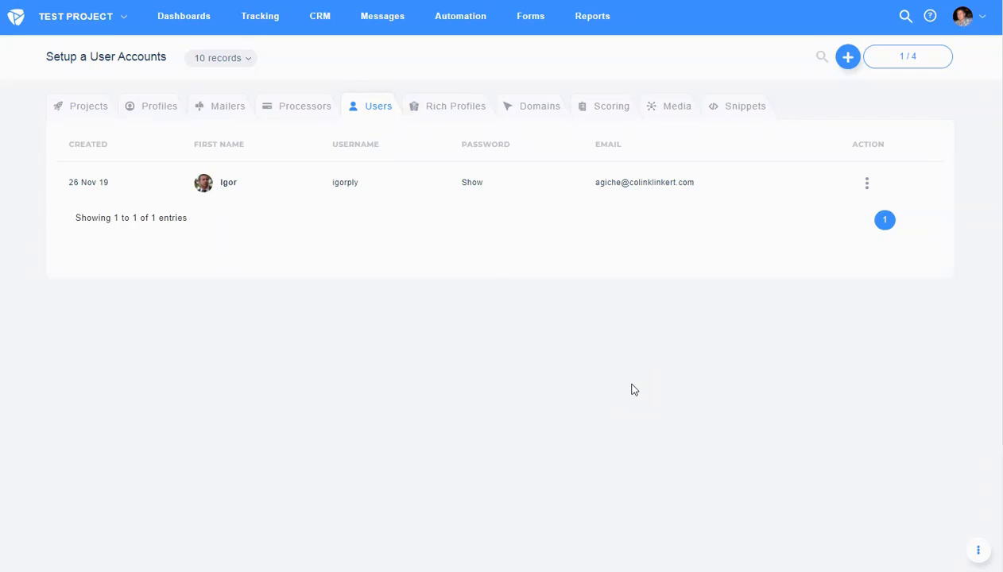
- Start a new team account for SalesM with e-mail, username and password filled in
{"action": "left_click", "coordinate": [966, 17]}
{"action": "left_click", "coordinate": [848, 58]}
{"action": "left_click", "coordinate": [773, 108]}
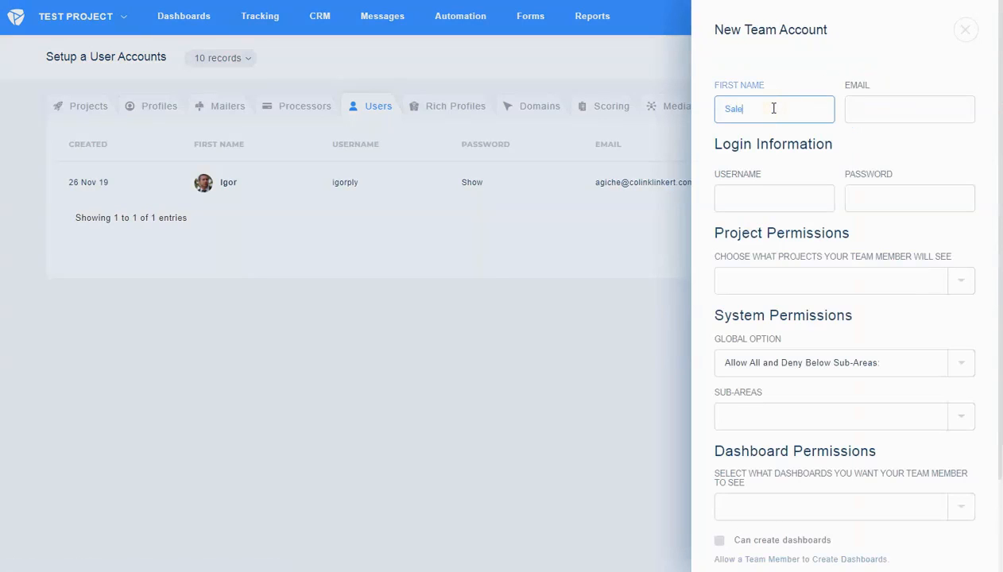
{"action": "key", "text": "Tab"}
{"action": "key", "text": "Tab"}
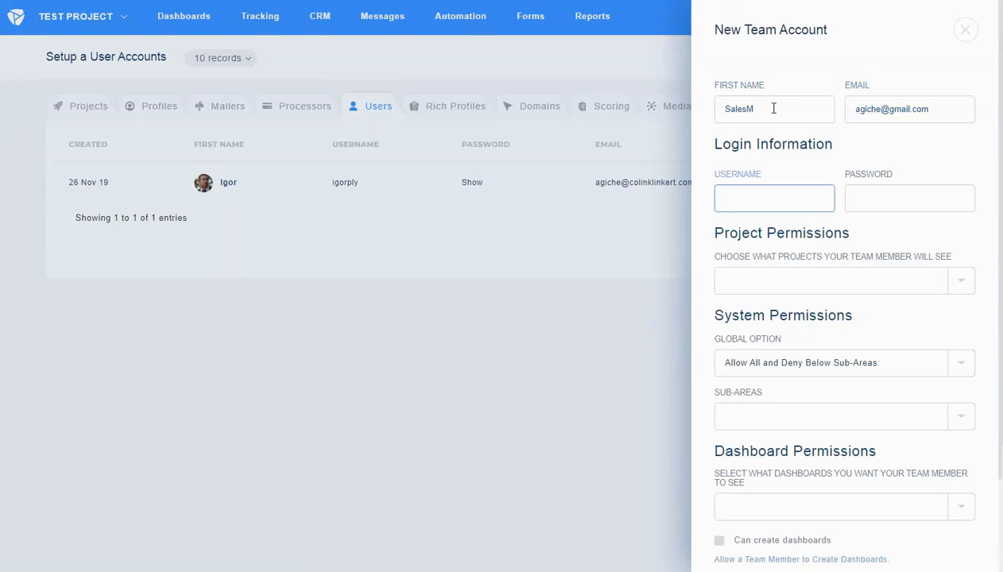
{"action": "key", "text": "Tab"}
{"action": "type", "text": "s"}
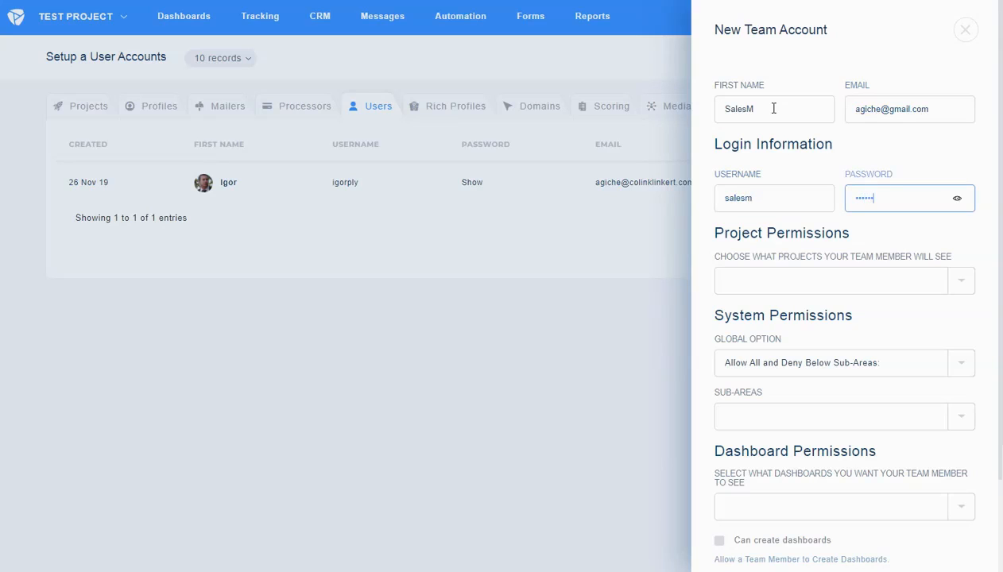
{"action": "key", "text": "Tab"}
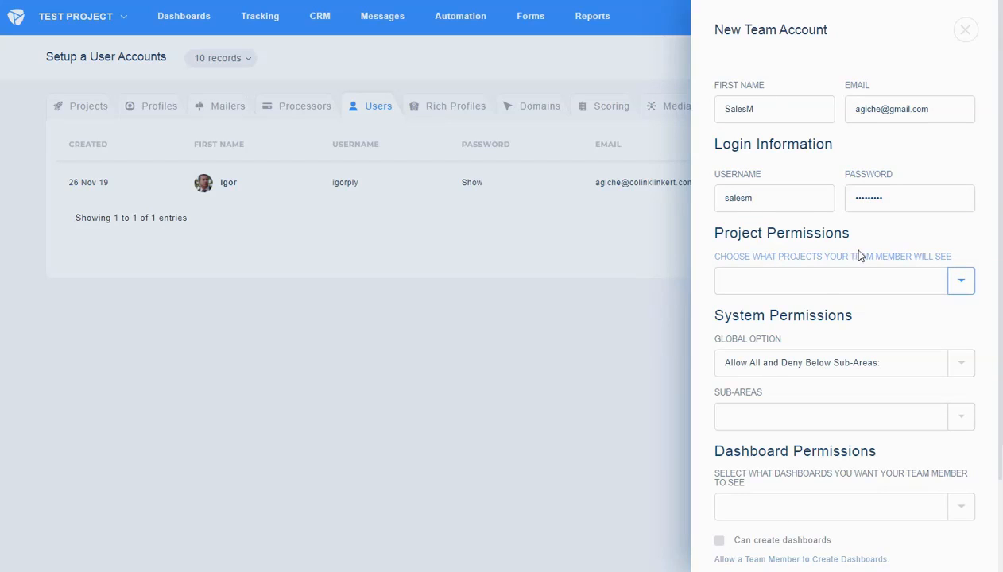
- Grant the new account access to Test Project under Project Permissions
{"action": "left_click", "coordinate": [746, 282]}
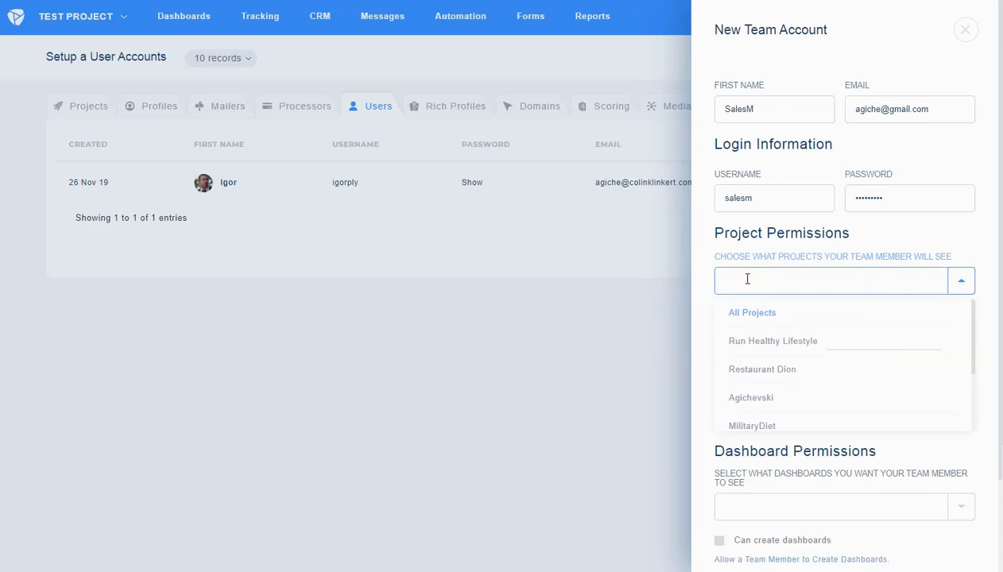
{"action": "type", "text": "test"}
{"action": "left_click", "coordinate": [751, 312]}
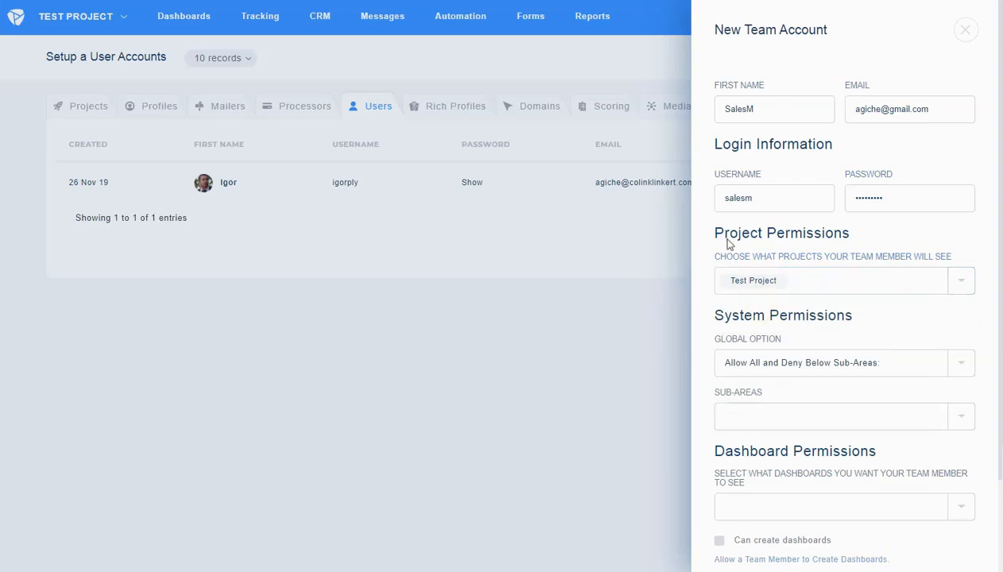
- Set Global Option to 'Deny All and Allow Below Sub-Areas' and allow CRM Section
{"action": "scroll", "coordinate": [866, 308], "scroll_direction": "down", "scroll_amount": 2}
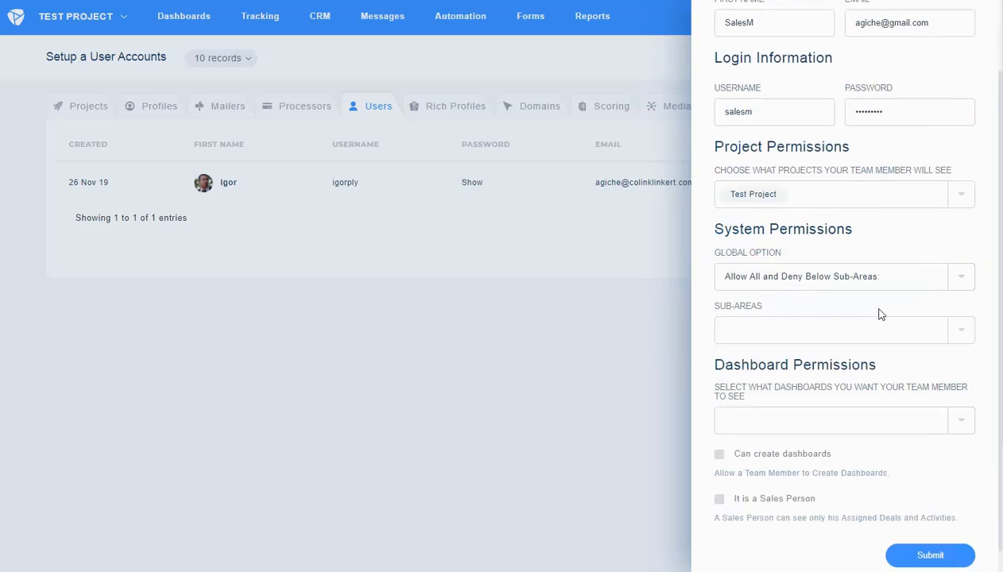
{"action": "left_click", "coordinate": [747, 276]}
{"action": "left_click", "coordinate": [772, 362]}
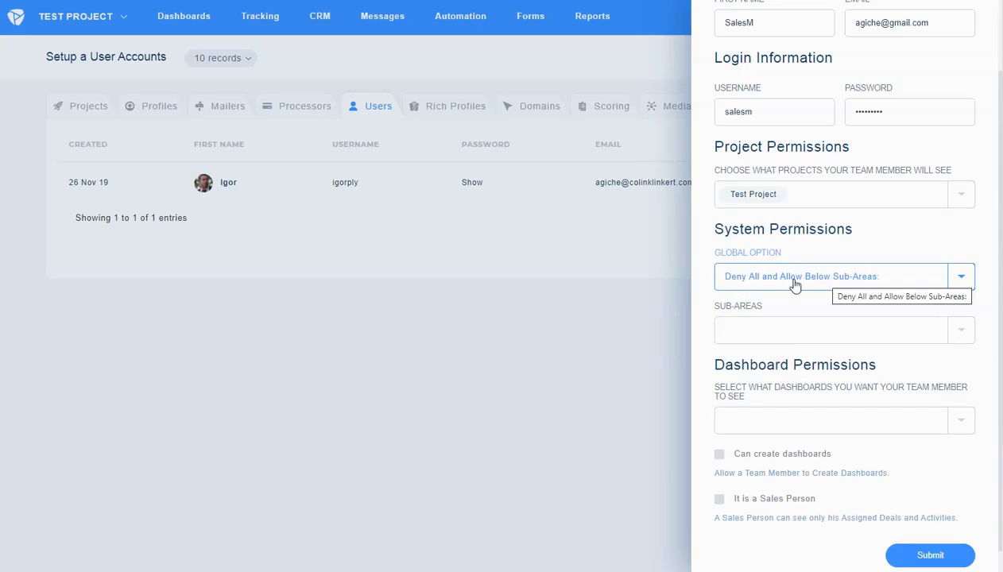
{"action": "left_click", "coordinate": [803, 325]}
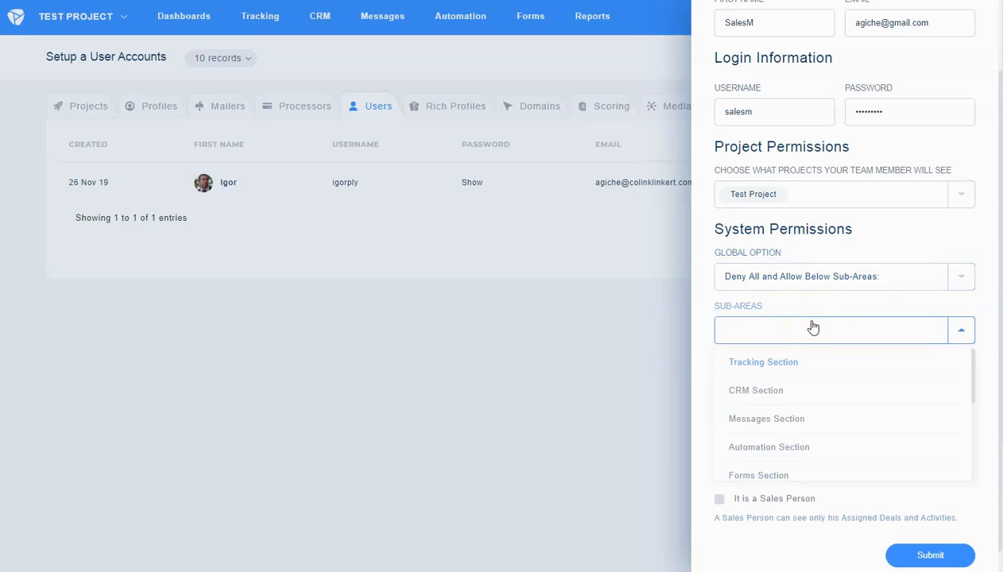
{"action": "left_click", "coordinate": [772, 392]}
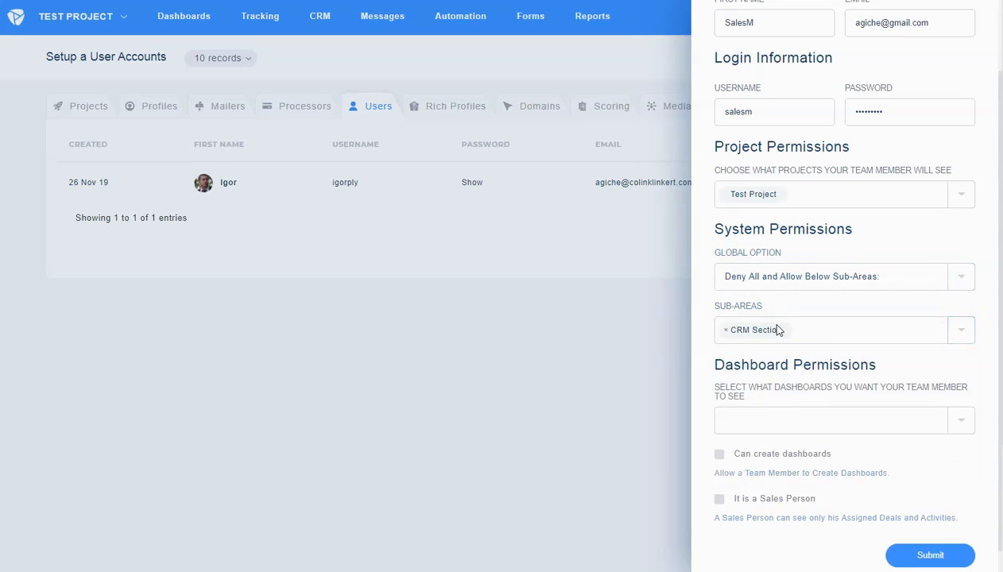
- Recheck the Sub-Areas list, leaving only CRM Section allowed
{"action": "scroll", "coordinate": [811, 286], "scroll_direction": "down", "scroll_amount": 2}
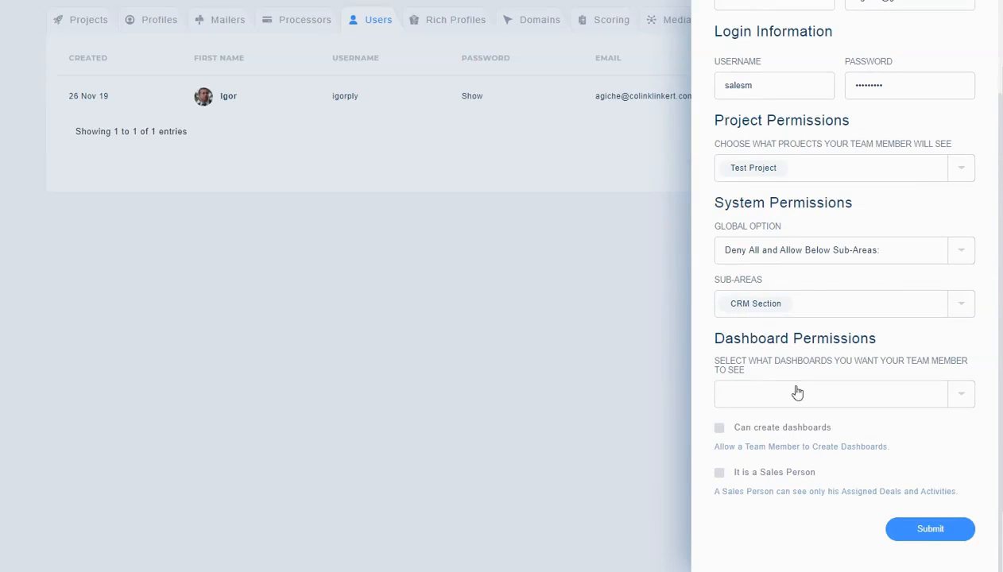
{"action": "scroll", "coordinate": [849, 414], "scroll_direction": "up", "scroll_amount": 3}
{"action": "scroll", "coordinate": [849, 411], "scroll_direction": "down", "scroll_amount": 1}
{"action": "scroll", "coordinate": [853, 405], "scroll_direction": "up", "scroll_amount": 1}
{"action": "scroll", "coordinate": [852, 396], "scroll_direction": "down", "scroll_amount": 1}
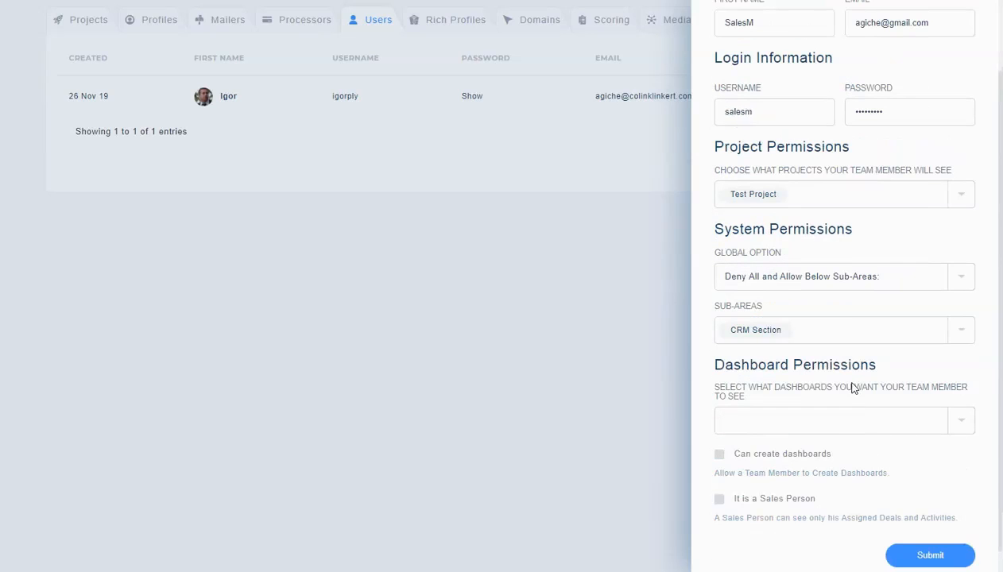
{"action": "left_click", "coordinate": [860, 332]}
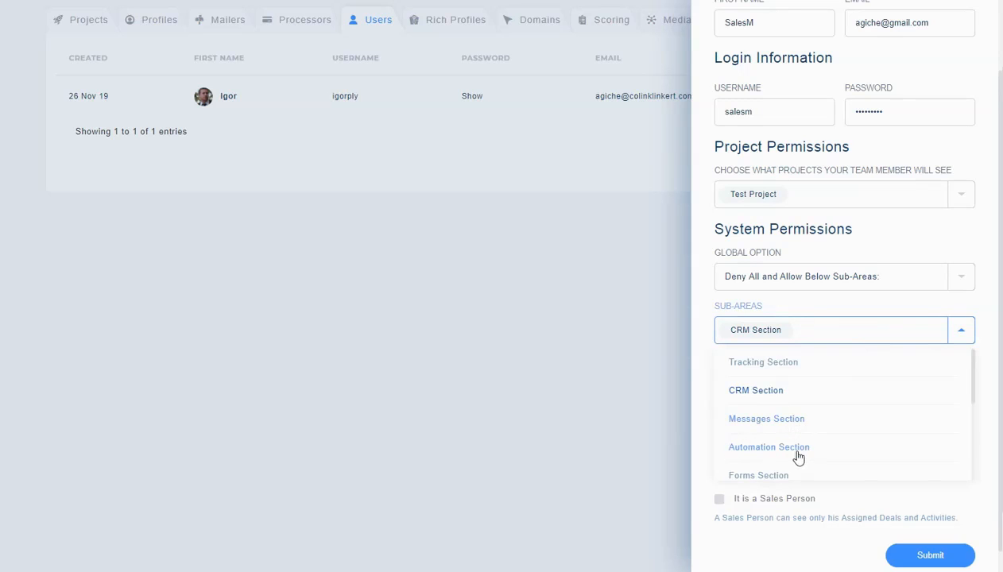
{"action": "left_click", "coordinate": [700, 295]}
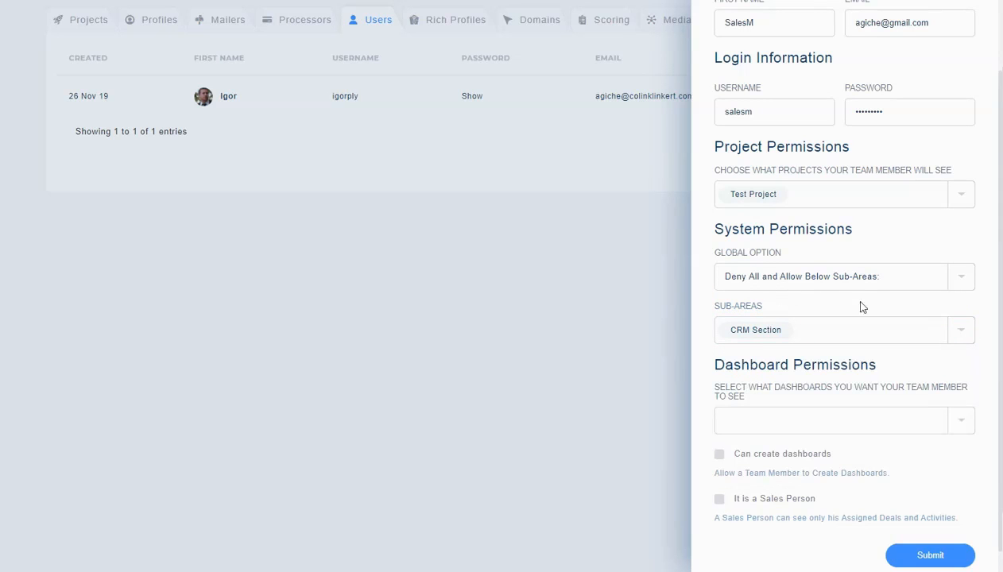
{"action": "scroll", "coordinate": [918, 528], "scroll_direction": "down", "scroll_amount": 1}
{"action": "scroll", "coordinate": [898, 318], "scroll_direction": "up", "scroll_amount": 3}
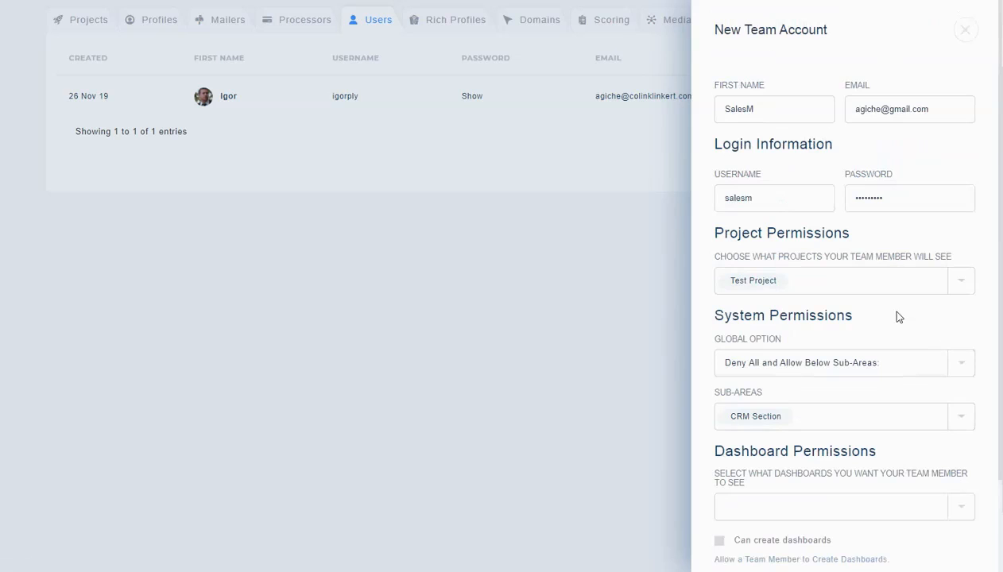
{"action": "scroll", "coordinate": [882, 208], "scroll_direction": "down", "scroll_amount": 3}
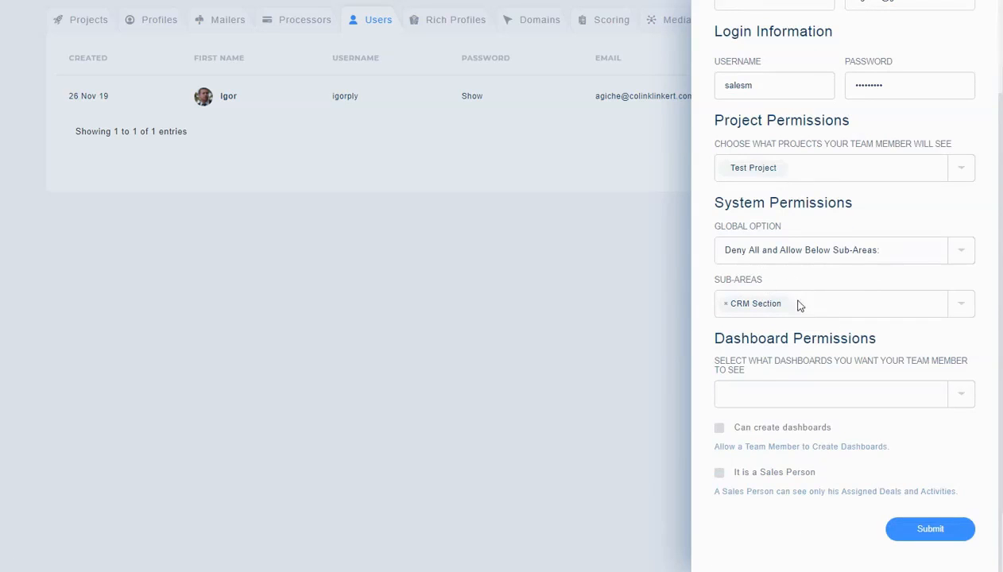
- Submit the SalesM account and begin a fresh New Team Account form for the next user
{"action": "left_click", "coordinate": [931, 531]}
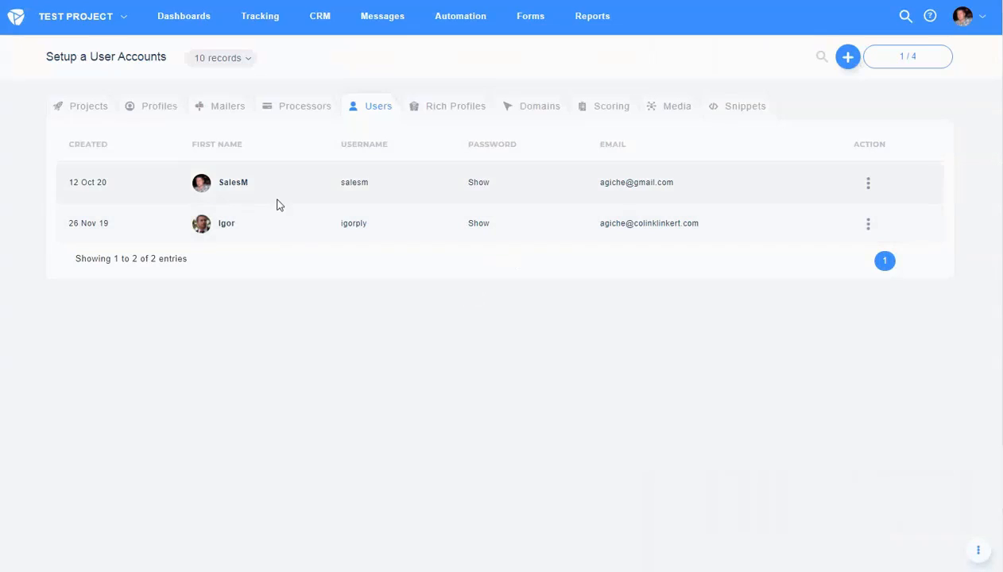
{"action": "left_click", "coordinate": [852, 67]}
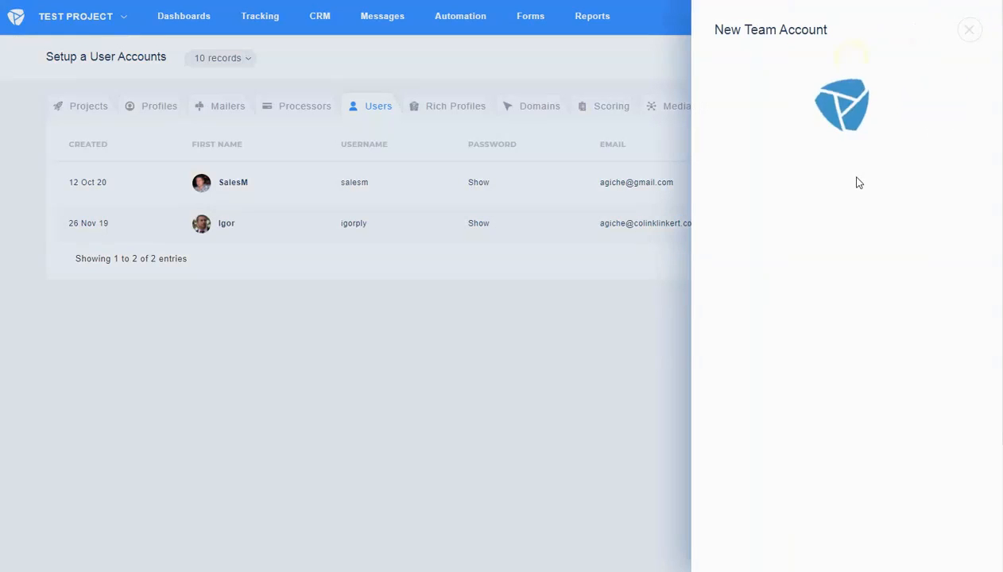
{"action": "left_click", "coordinate": [792, 105]}
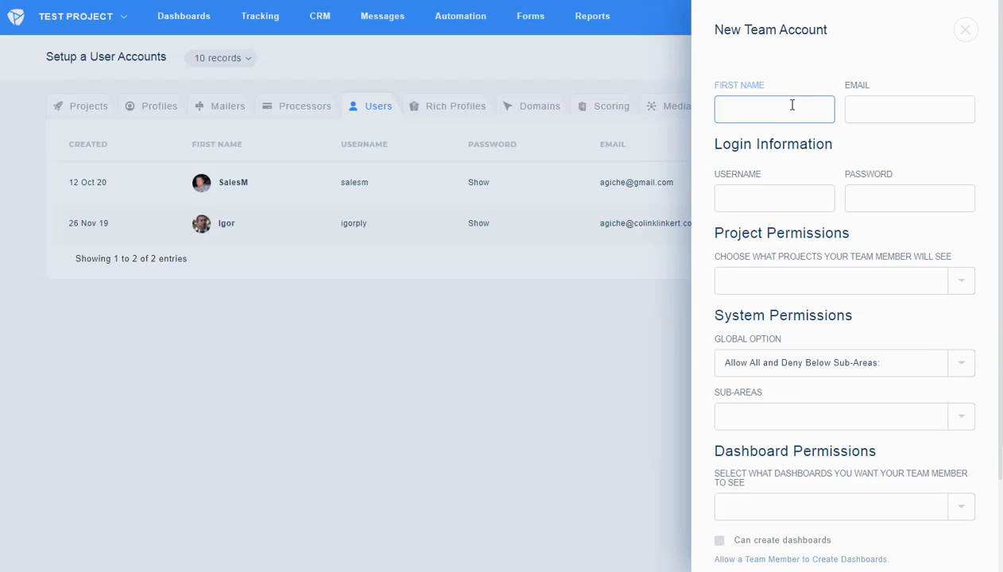
- Enter the second member's e-mail, username salesp and password, and grant Test Project access
{"action": "key", "text": "Tab"}
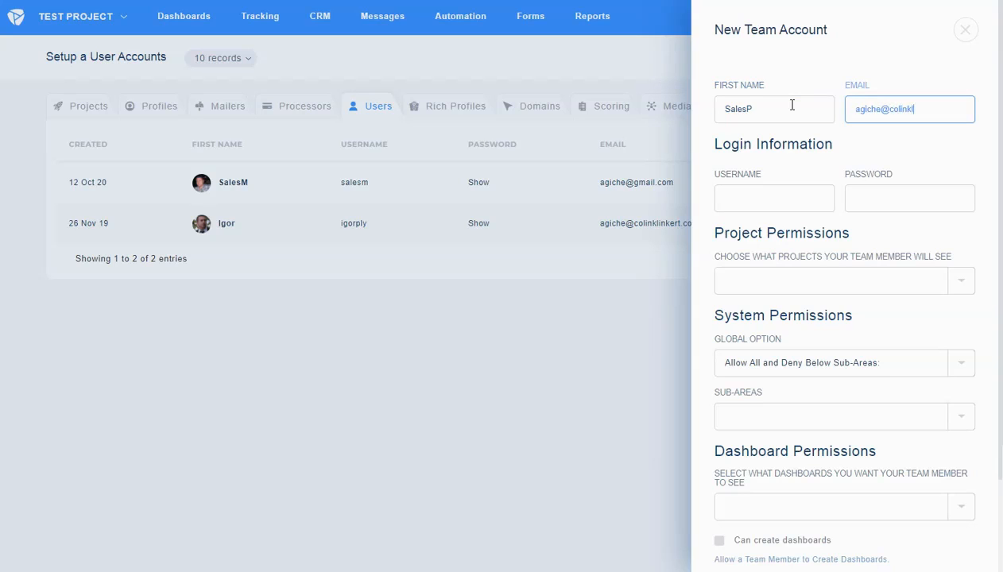
{"action": "key", "text": "Tab"}
{"action": "type", "text": "salesp"}
{"action": "key", "text": "Tab"}
{"action": "type", "text": "sal"}
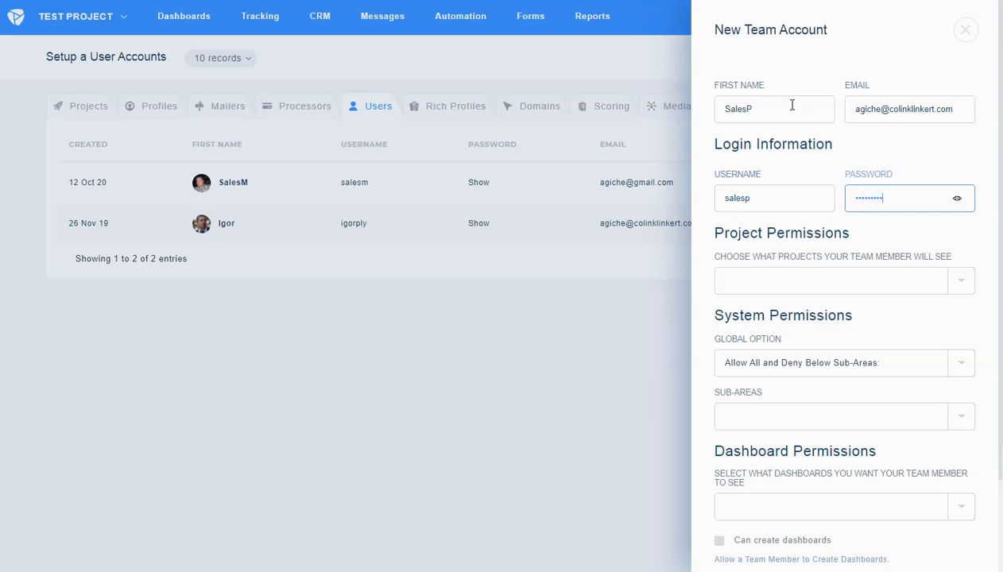
{"action": "left_click", "coordinate": [791, 279]}
{"action": "type", "text": "test"}
{"action": "left_click", "coordinate": [755, 316]}
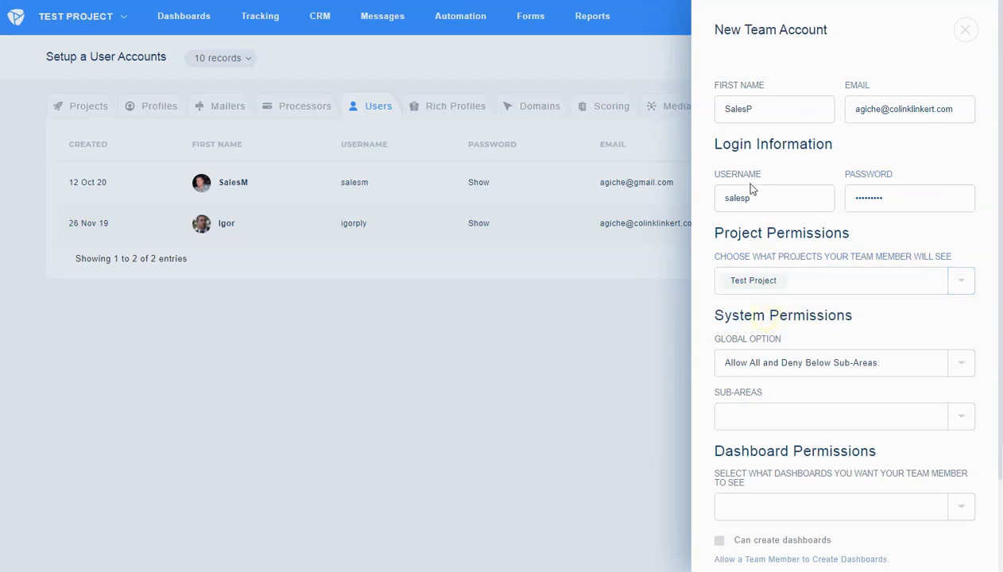
- Set Global Option to 'Deny All and Allow Below Sub-Areas' with CRM Section allowed
{"action": "scroll", "coordinate": [829, 239], "scroll_direction": "down", "scroll_amount": 1}
{"action": "left_click", "coordinate": [826, 276]}
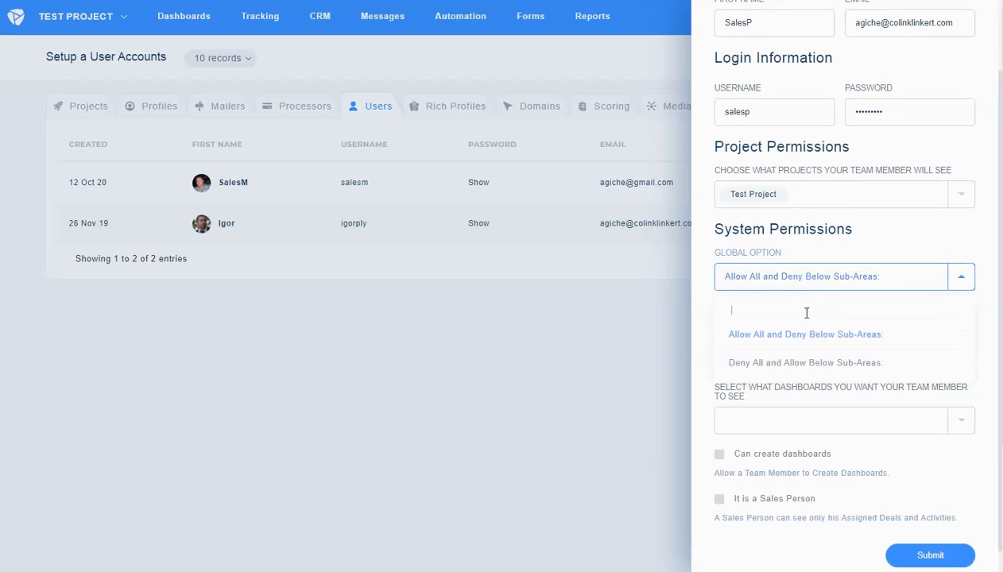
{"action": "left_click", "coordinate": [786, 361]}
{"action": "left_click", "coordinate": [772, 333]}
{"action": "left_click", "coordinate": [764, 388]}
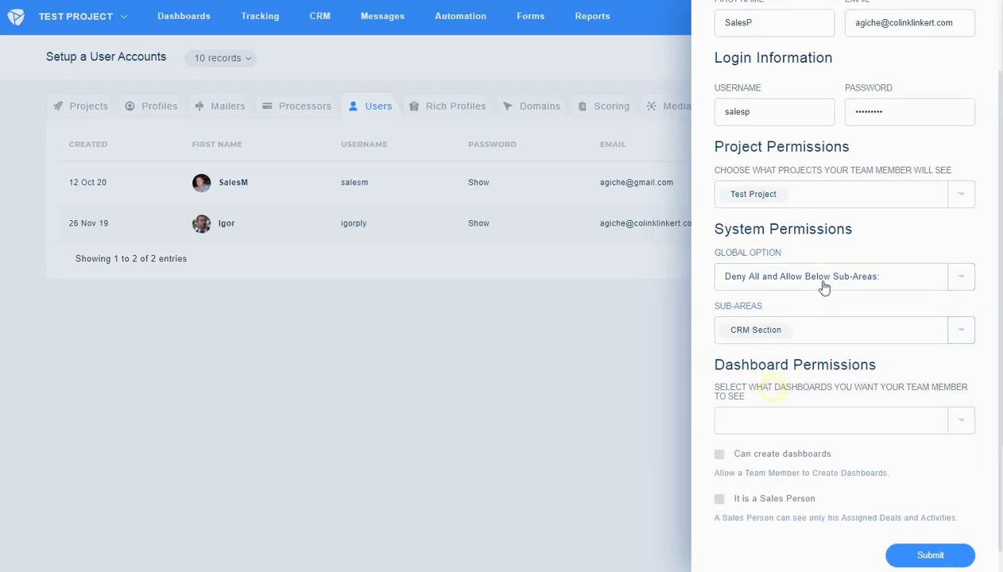
{"action": "scroll", "coordinate": [823, 279], "scroll_direction": "down", "scroll_amount": 1}
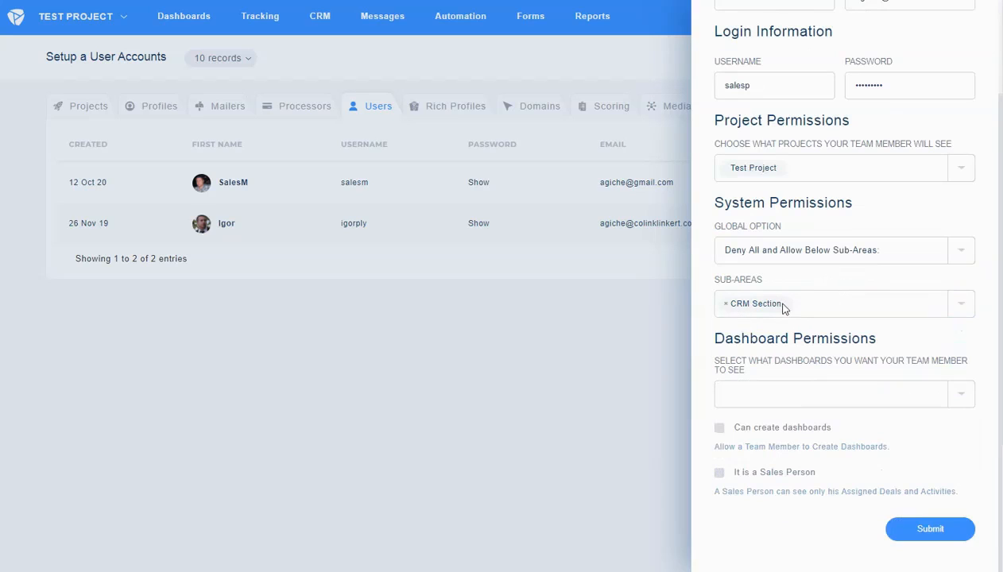
- Mark salesp as a Sales Person limited to [Test Project] Default Pipeline and submit
{"action": "left_click", "coordinate": [719, 472]}
{"action": "scroll", "coordinate": [806, 469], "scroll_direction": "down", "scroll_amount": 1}
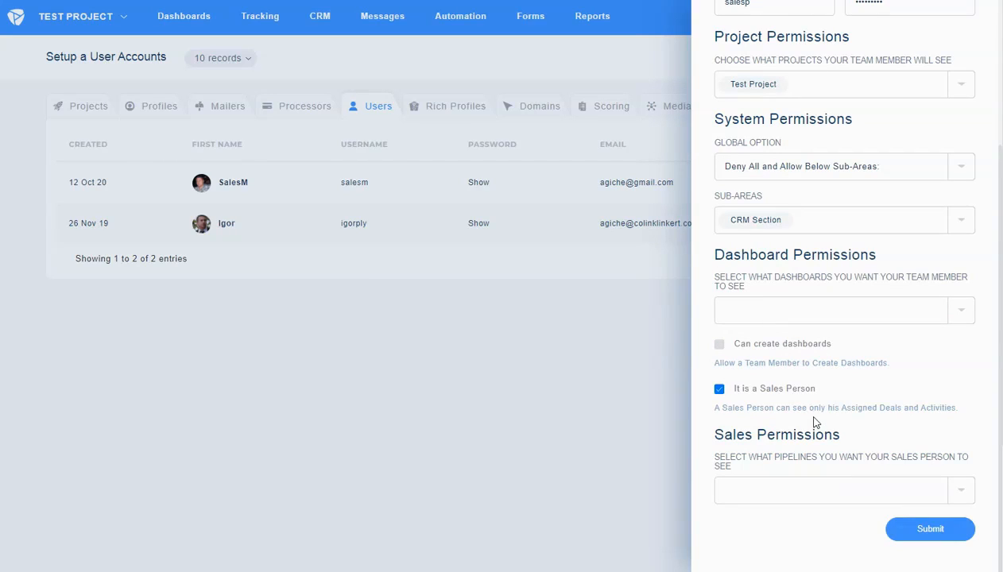
{"action": "left_click", "coordinate": [811, 495]}
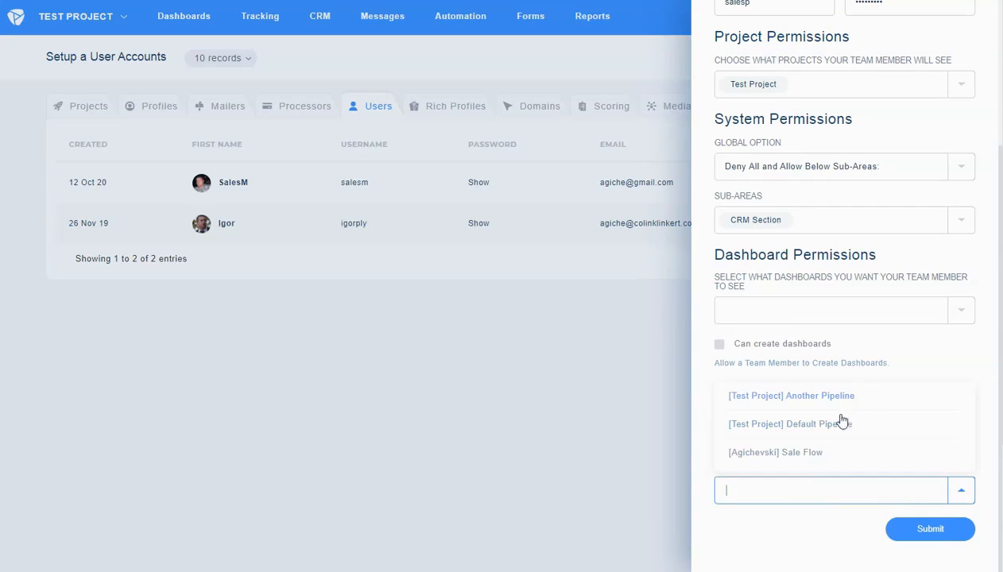
{"action": "left_click", "coordinate": [785, 424]}
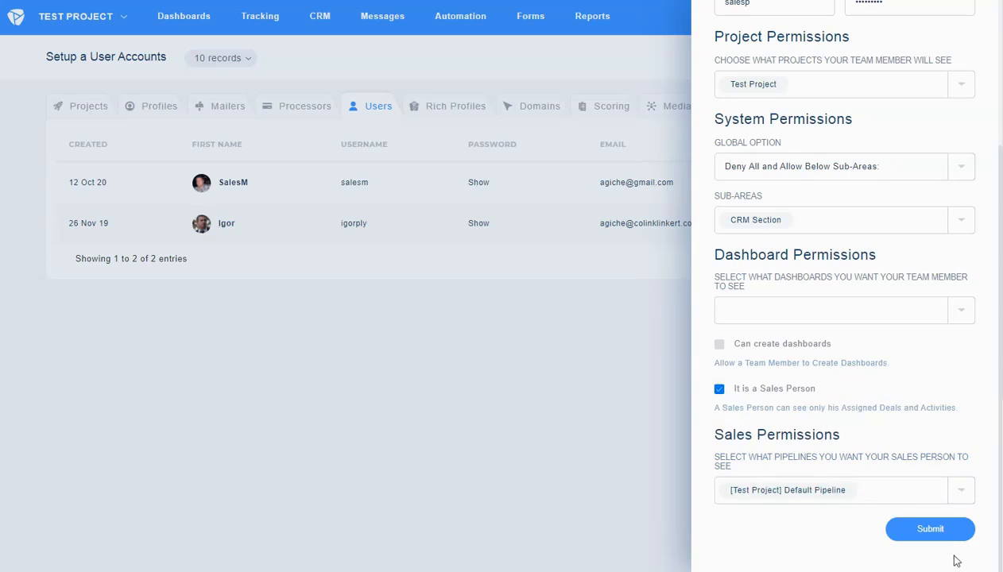
{"action": "left_click", "coordinate": [938, 530]}
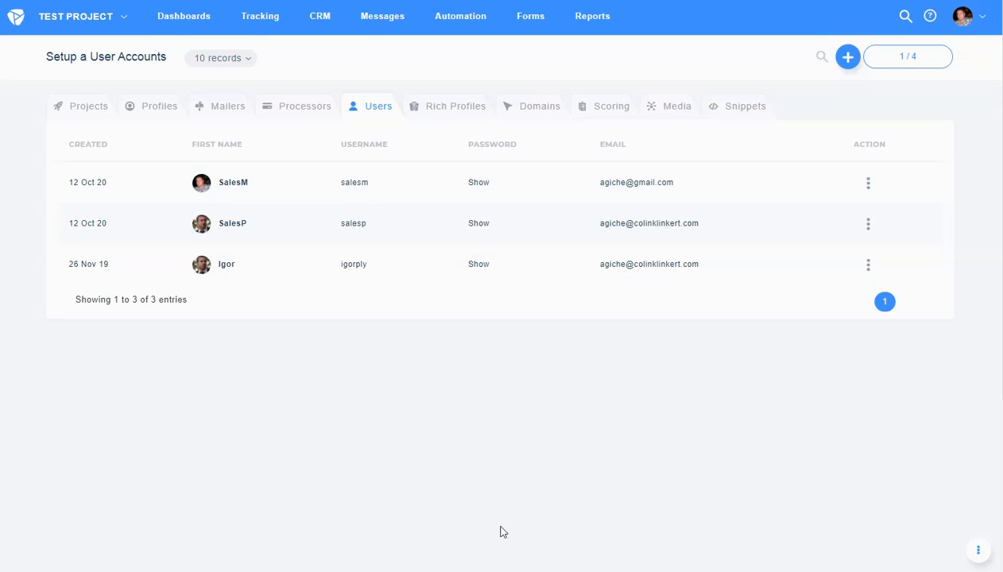
- Log in as salesm with its password and decline the browser's save-password prompt
{"action": "double_click", "coordinate": [354, 182]}
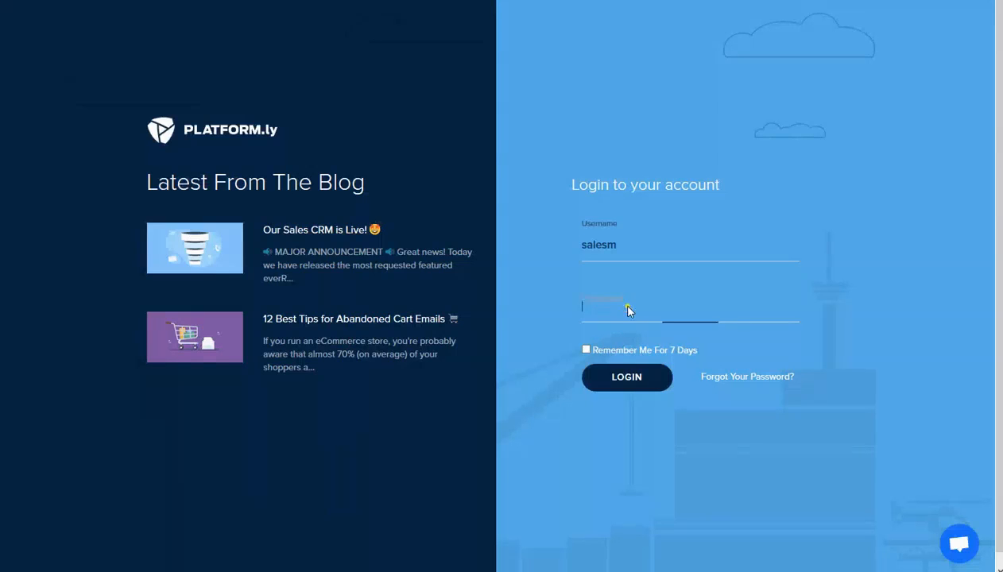
{"action": "type", "text": "***"}
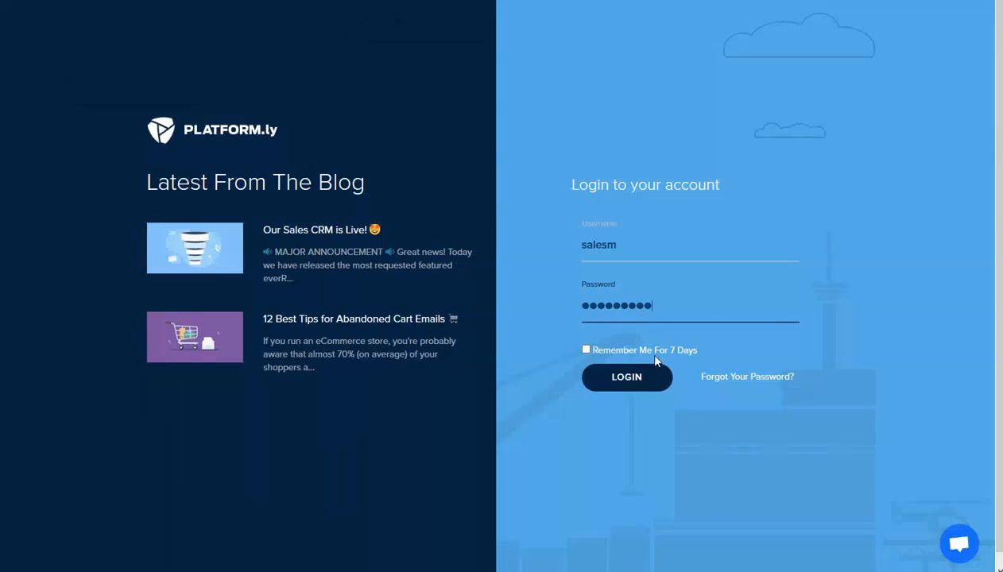
{"action": "left_click", "coordinate": [636, 374]}
{"action": "left_click", "coordinate": [371, 76]}
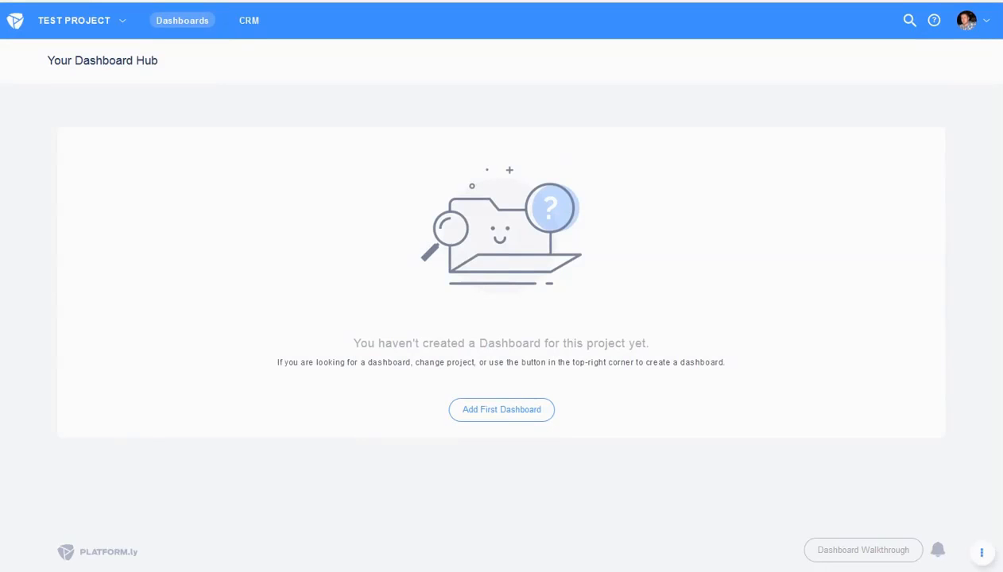
- Open CRM > Pipelines and dismiss the New Pipeline panel without saving
{"action": "left_click", "coordinate": [241, 26]}
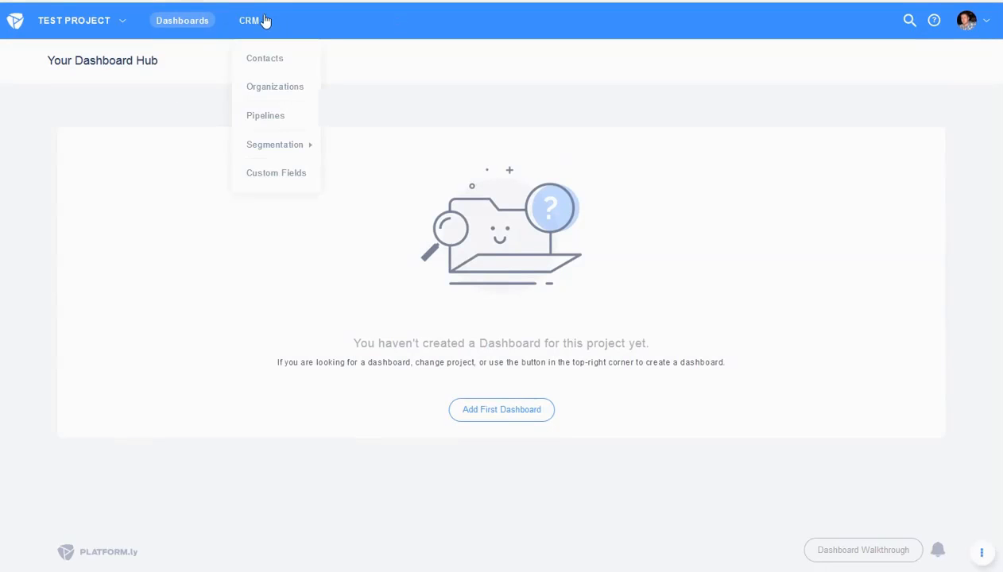
{"action": "mouse_move", "coordinate": [964, 23]}
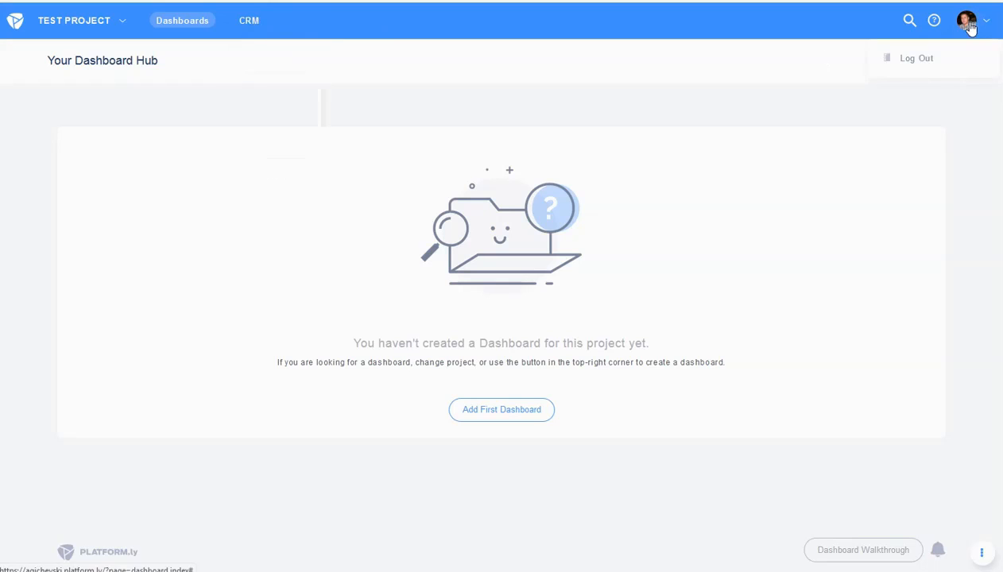
{"action": "mouse_move", "coordinate": [242, 35]}
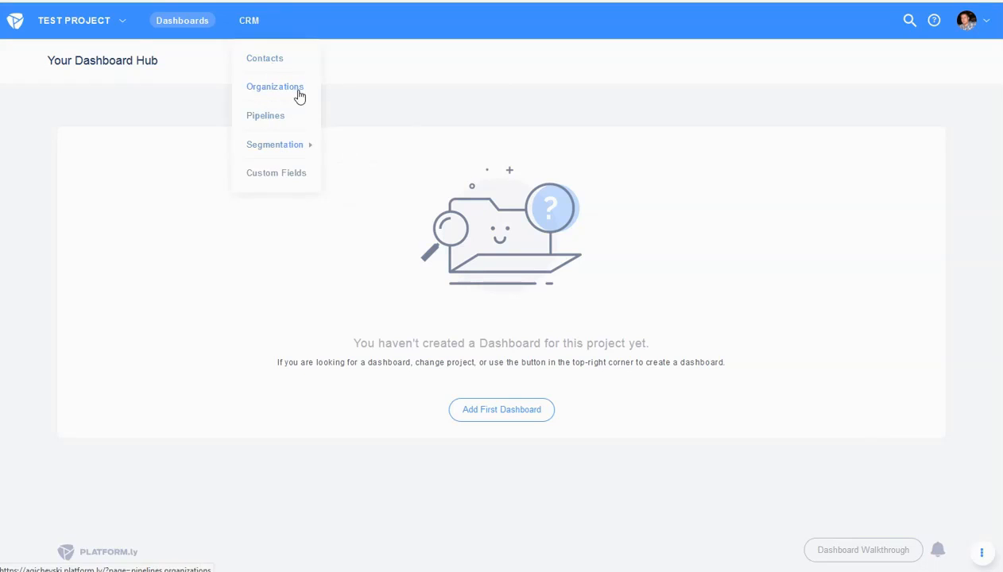
{"action": "left_click", "coordinate": [269, 120]}
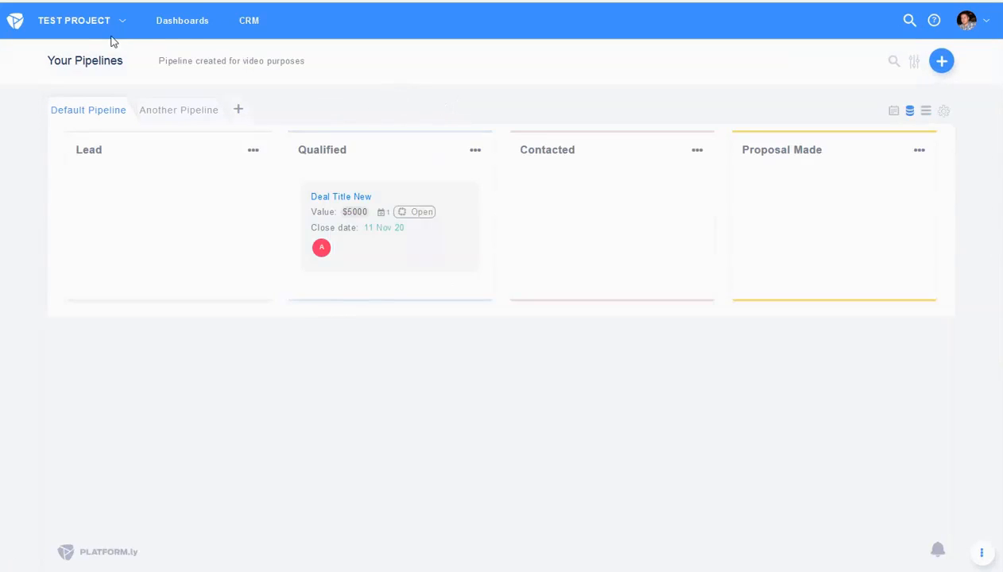
{"action": "left_click", "coordinate": [238, 108]}
{"action": "left_click", "coordinate": [955, 35]}
- Check the activities' assignee filter, then open Deal Title New's assigned user profile
{"action": "left_click", "coordinate": [894, 112]}
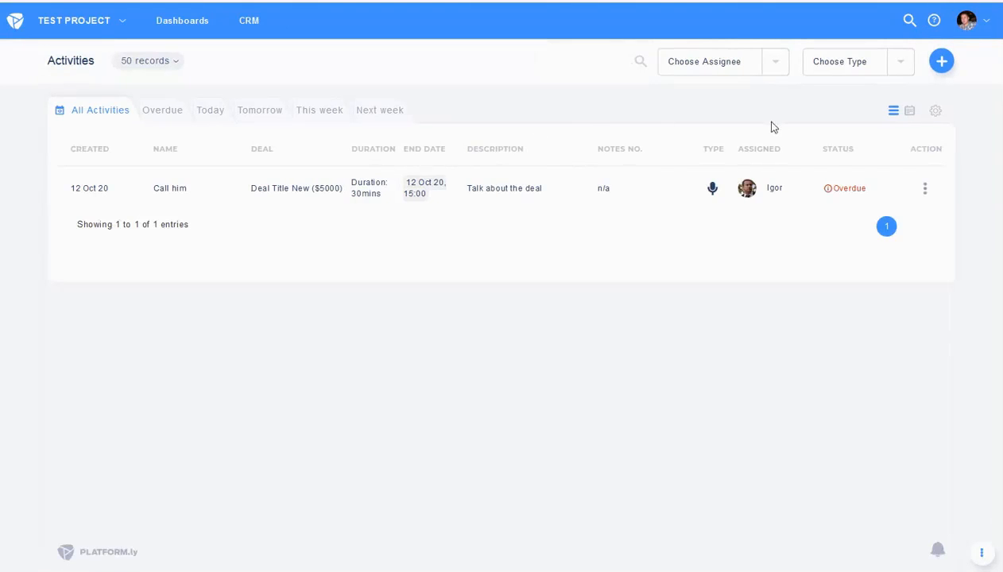
{"action": "left_click", "coordinate": [762, 72]}
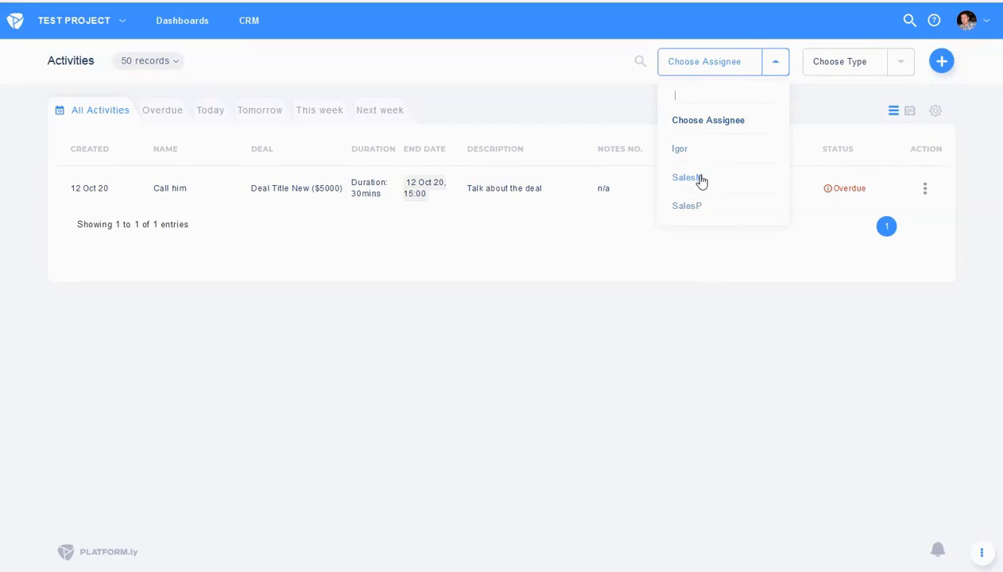
{"action": "left_click", "coordinate": [586, 101]}
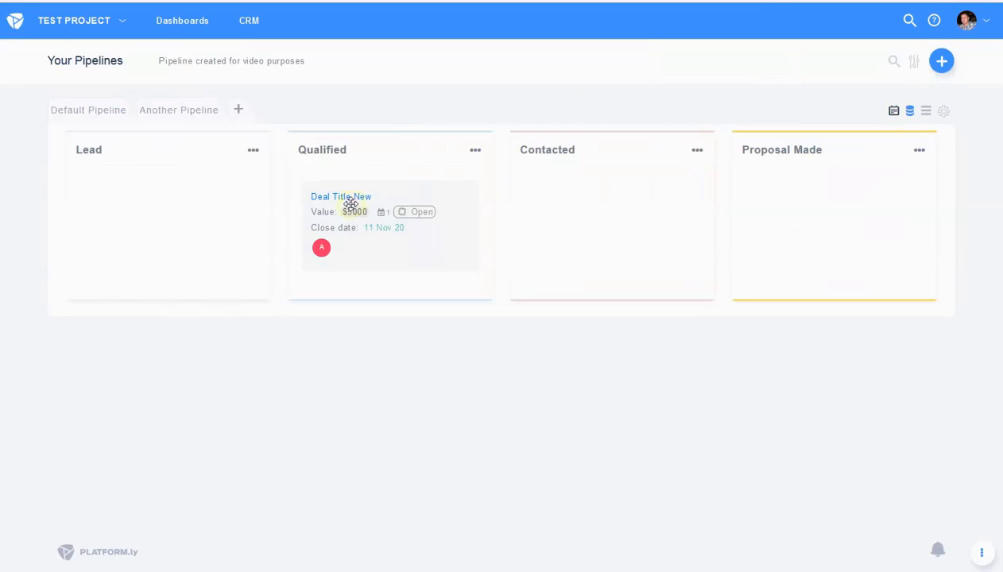
{"action": "left_click", "coordinate": [350, 203]}
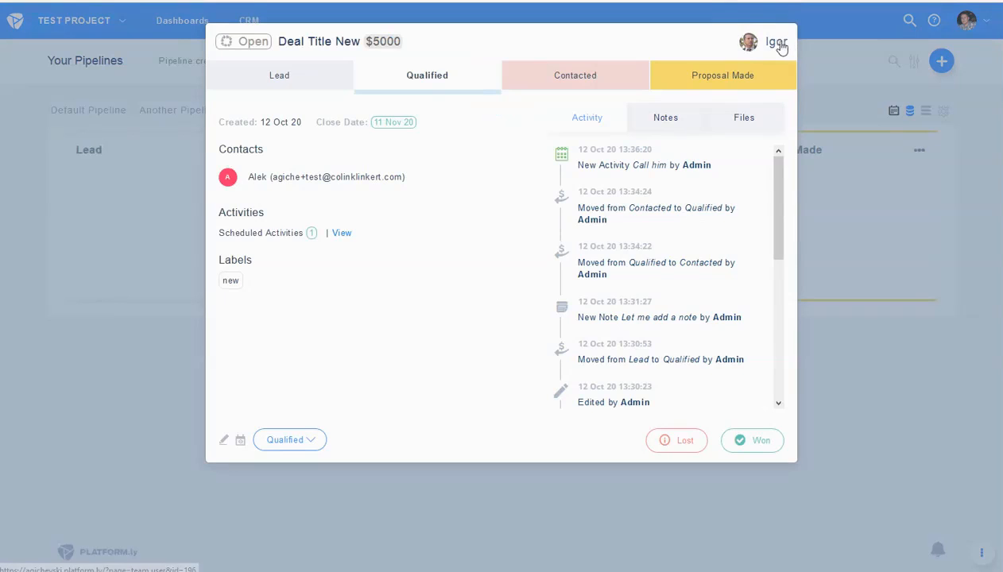
{"action": "left_click", "coordinate": [771, 46]}
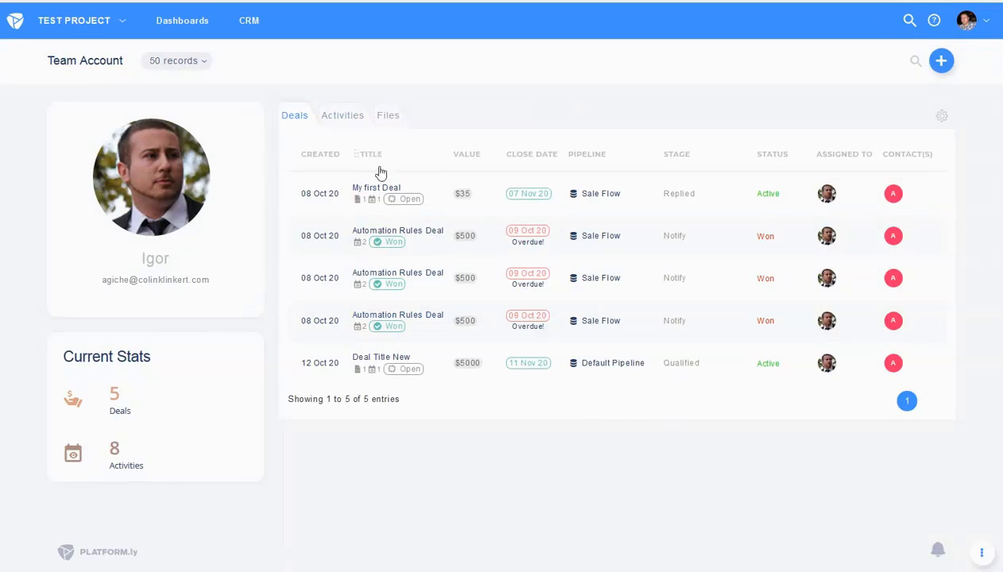
- Browse the user's Activities, Files and Deals tabs, then close the deal details
{"action": "left_click", "coordinate": [340, 124]}
{"action": "left_click", "coordinate": [378, 112]}
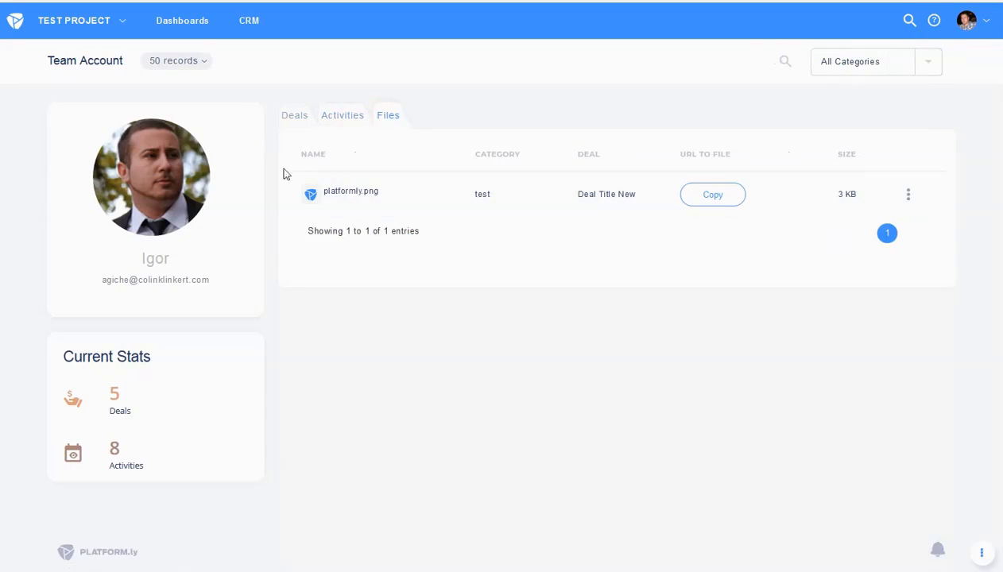
{"action": "left_click", "coordinate": [294, 120]}
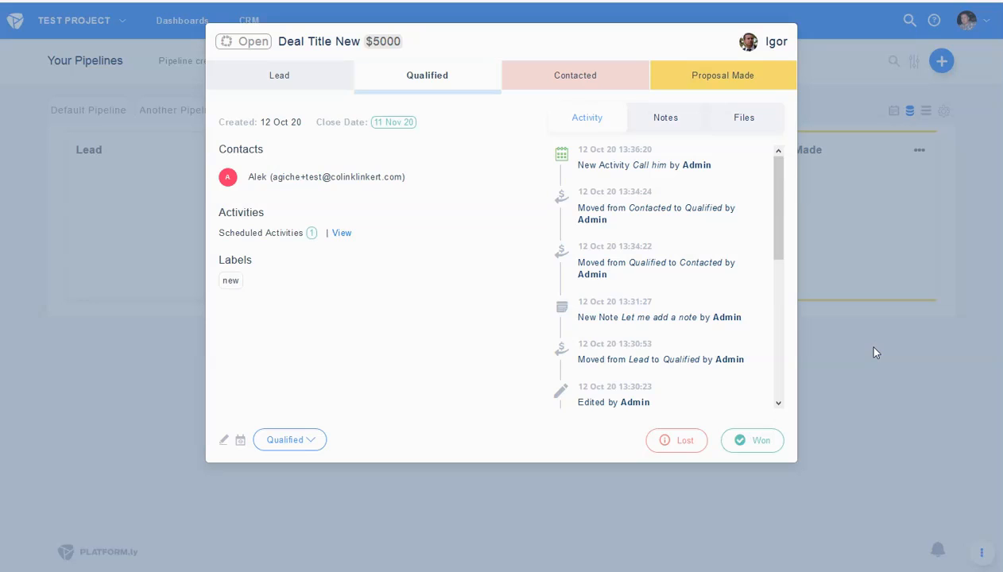
{"action": "left_click", "coordinate": [914, 316]}
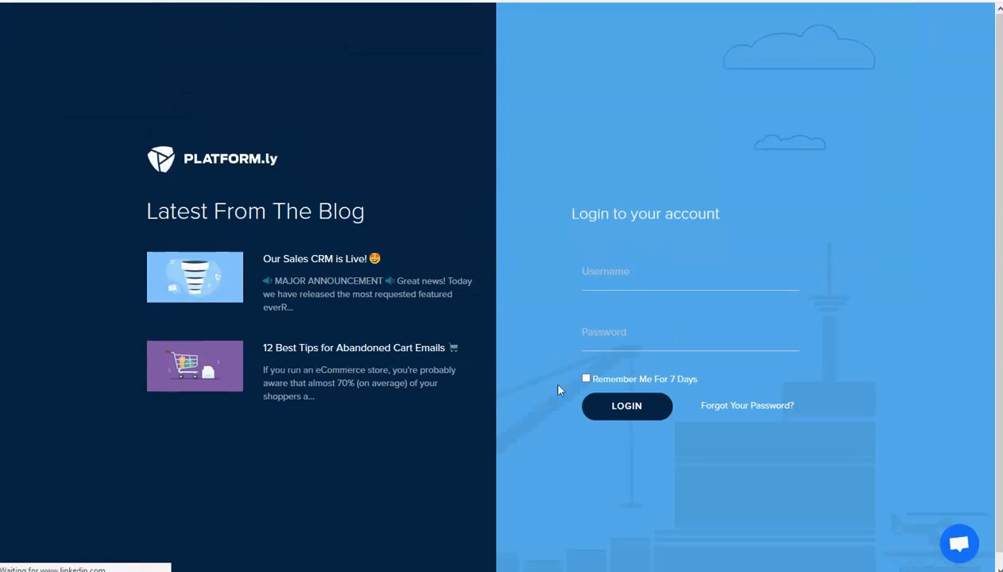
- Log back in with the autofilled credentials, decline saving, and check the account and CRM menus
{"action": "left_click", "coordinate": [628, 409]}
{"action": "left_click", "coordinate": [367, 102]}
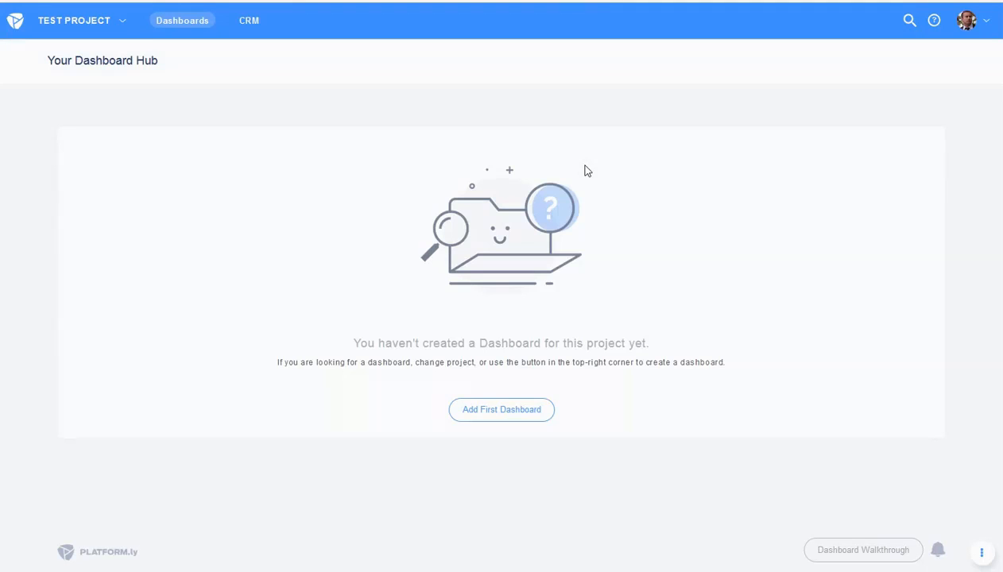
{"action": "left_click", "coordinate": [976, 24]}
{"action": "left_click", "coordinate": [355, 93]}
{"action": "mouse_move", "coordinate": [250, 24]}
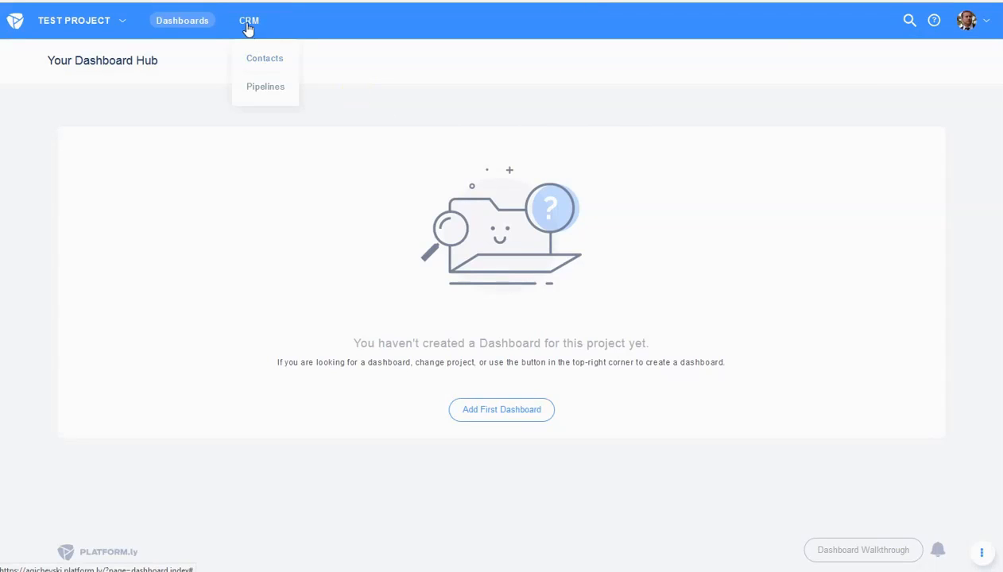
- Browse the contact's deals and record sections, then open the Default Pipeline board
{"action": "left_click", "coordinate": [270, 61]}
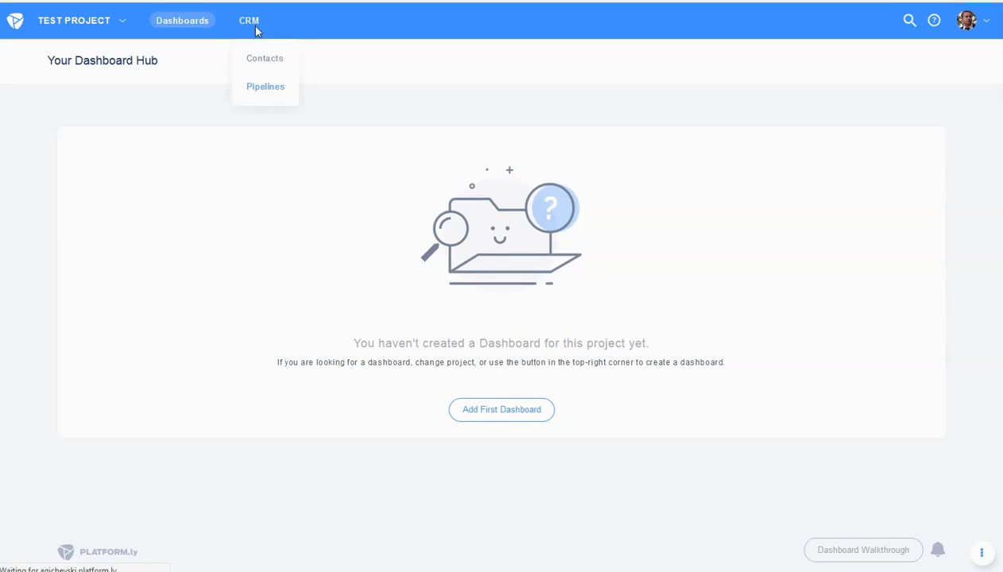
{"action": "left_click", "coordinate": [264, 59]}
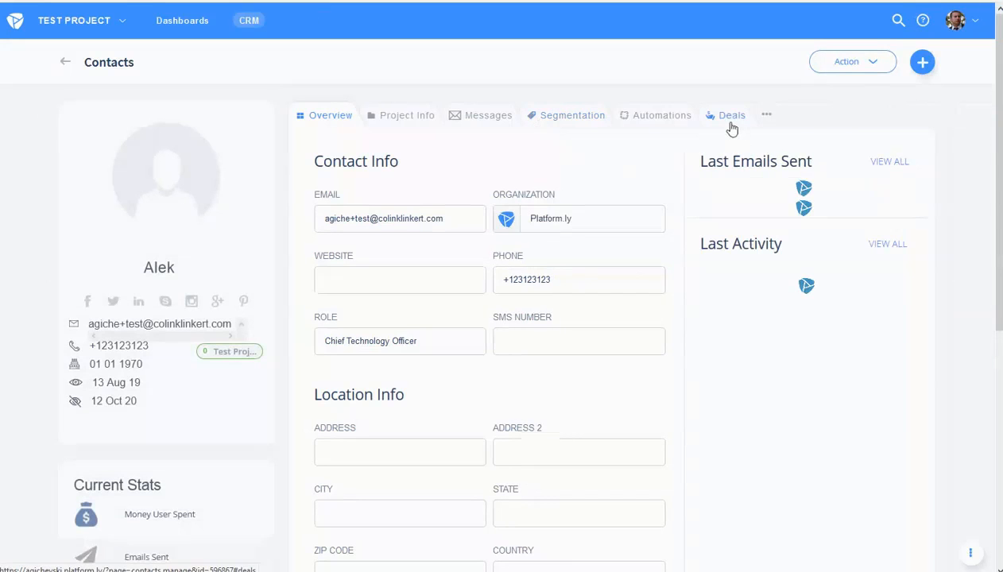
{"action": "left_click", "coordinate": [730, 119]}
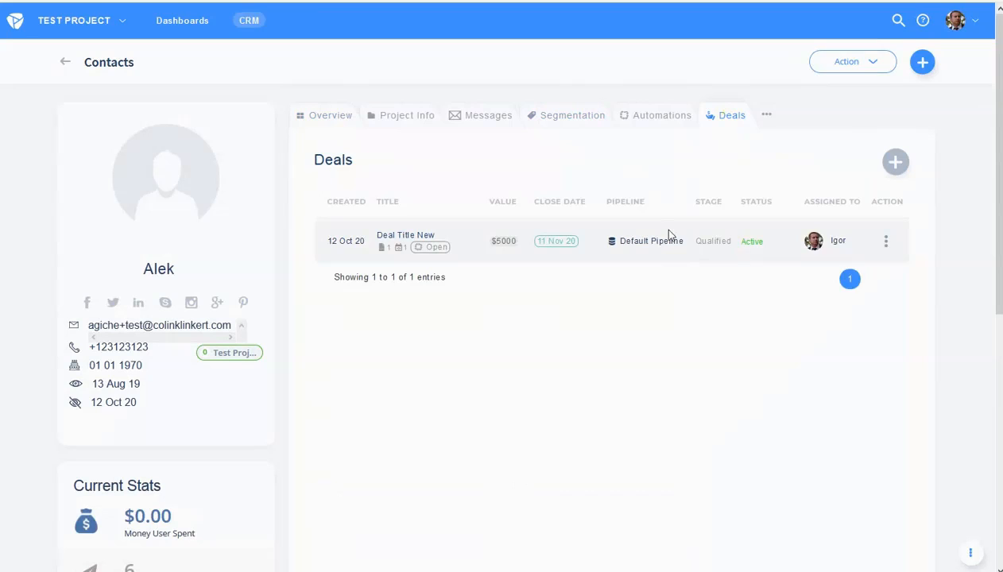
{"action": "left_click", "coordinate": [769, 119]}
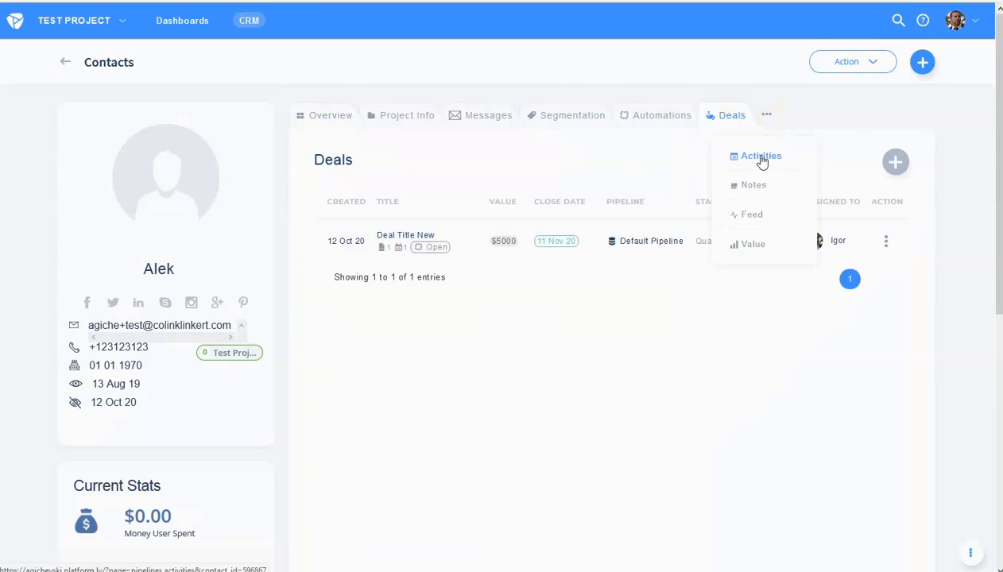
{"action": "mouse_move", "coordinate": [253, 24]}
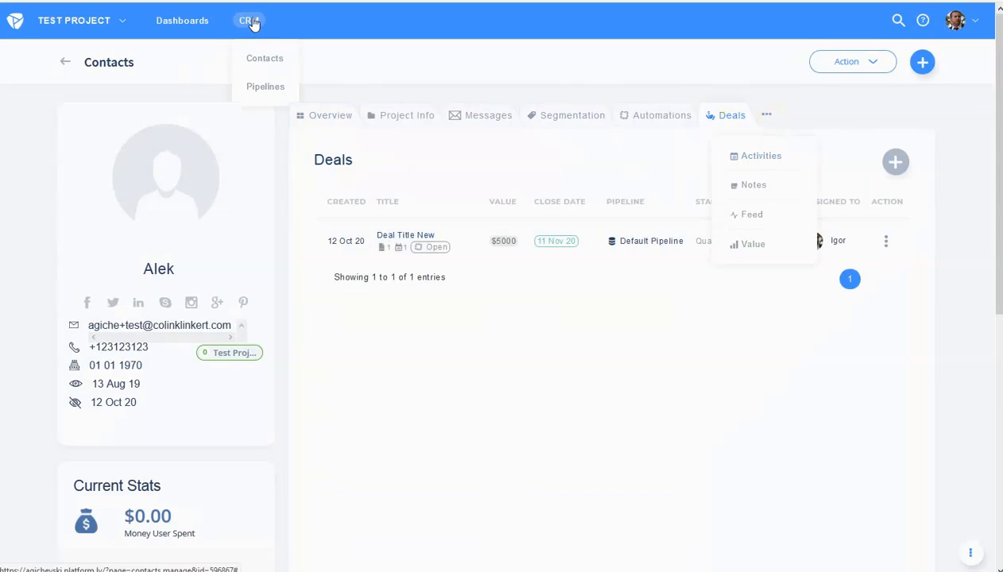
{"action": "left_click", "coordinate": [269, 86]}
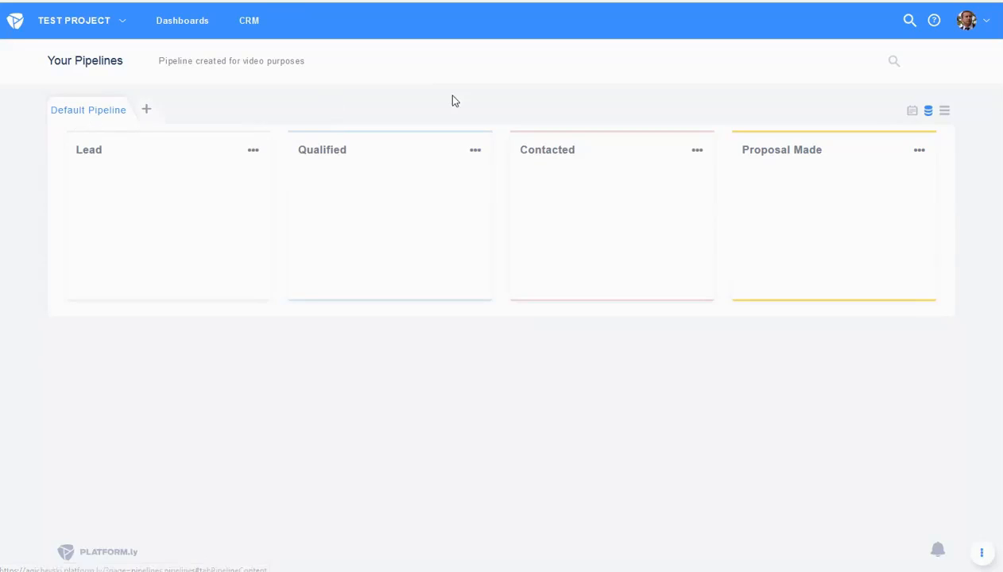
- Reload the page to show the Users list with SalesM, SalesP and Igor
{"action": "left_click", "coordinate": [913, 110]}
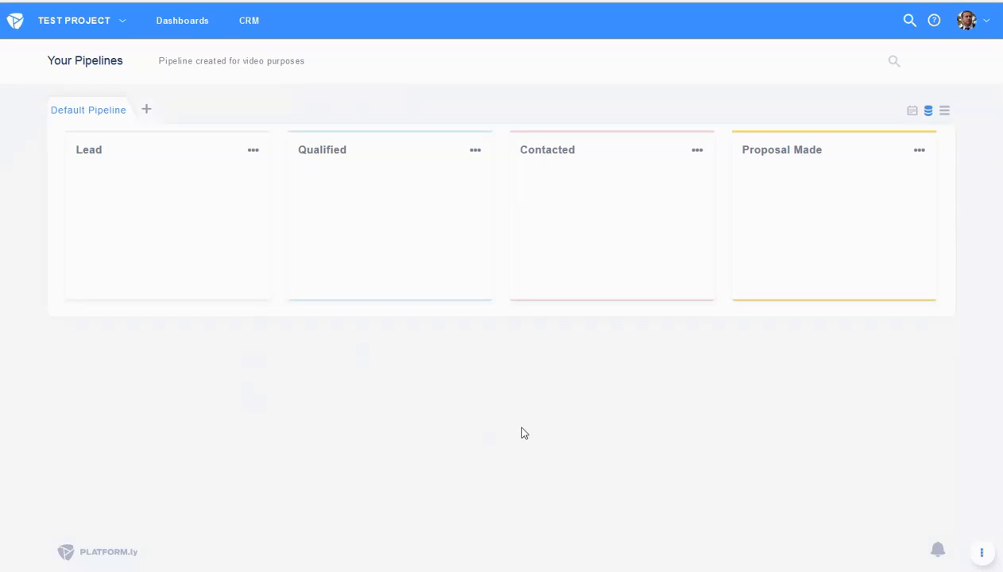
- Return to the admin's browser window and open the Pipelines board
{"action": "mouse_move", "coordinate": [32, 571]}
{"action": "left_click", "coordinate": [39, 545]}
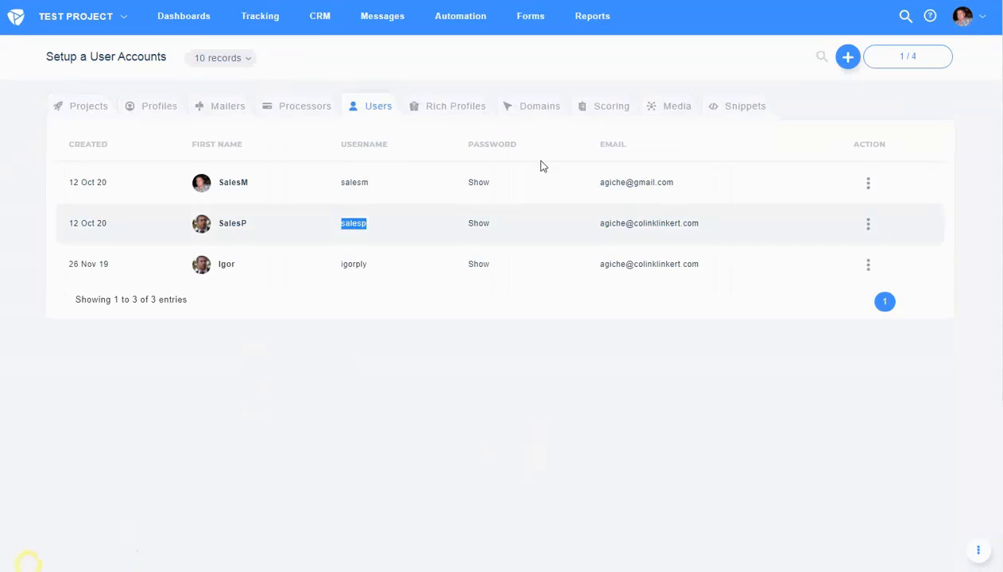
{"action": "mouse_move", "coordinate": [327, 21]}
{"action": "left_click", "coordinate": [347, 115]}
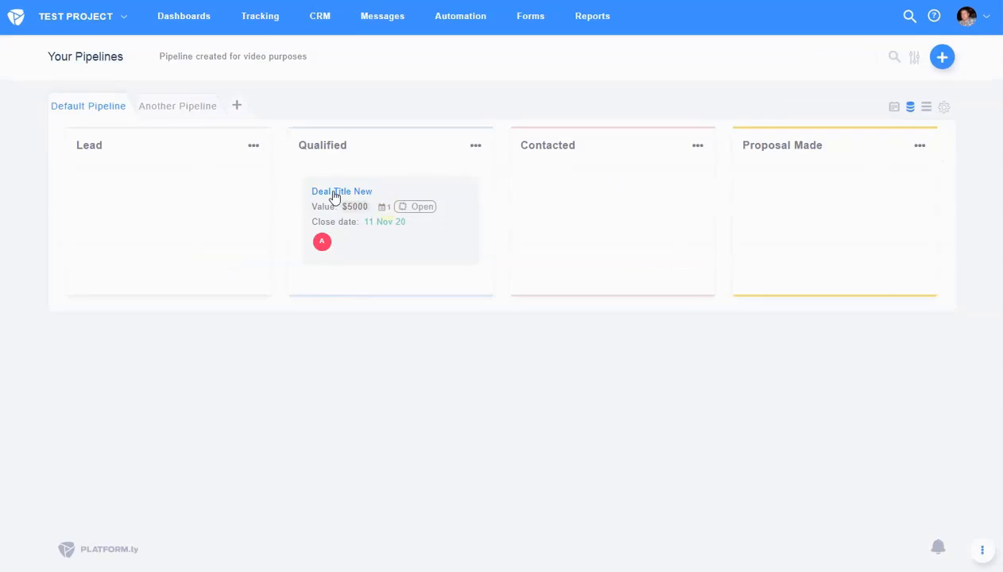
- Reassign Deal Title New from Igor to SalesP at the Lead stage and view its scheduled activity
{"action": "left_click", "coordinate": [337, 194]}
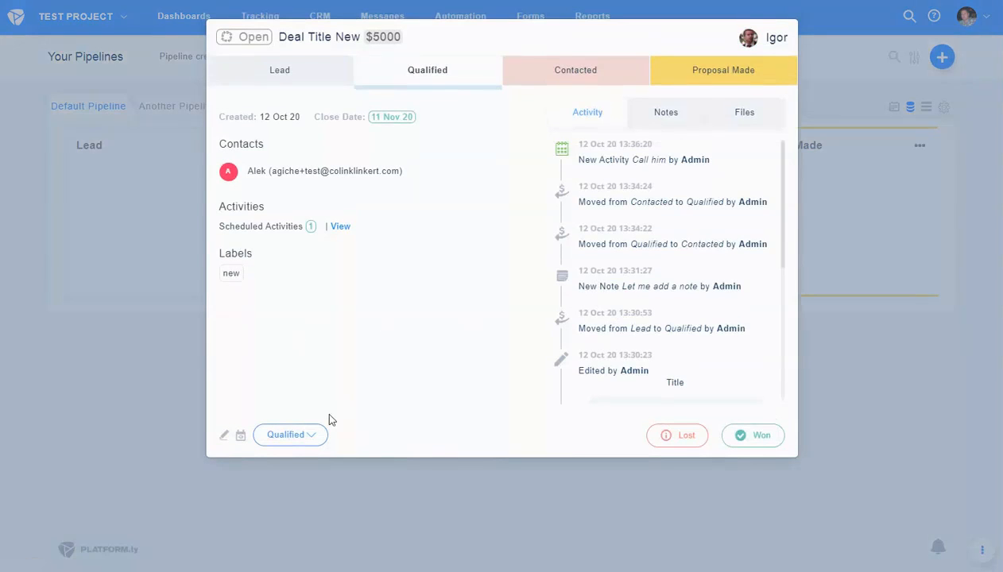
{"action": "left_click", "coordinate": [223, 434]}
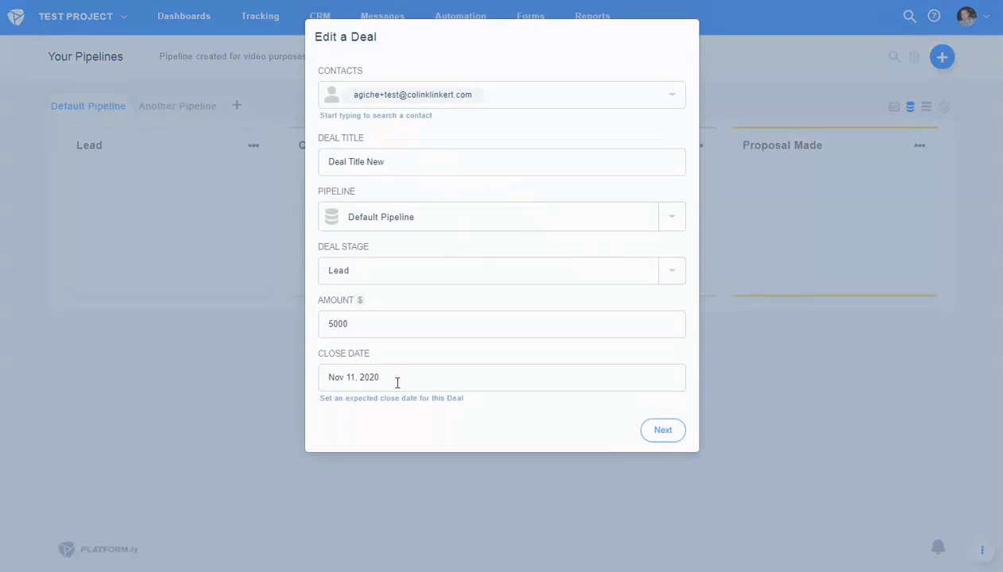
{"action": "left_click", "coordinate": [660, 433]}
{"action": "left_click", "coordinate": [359, 96]}
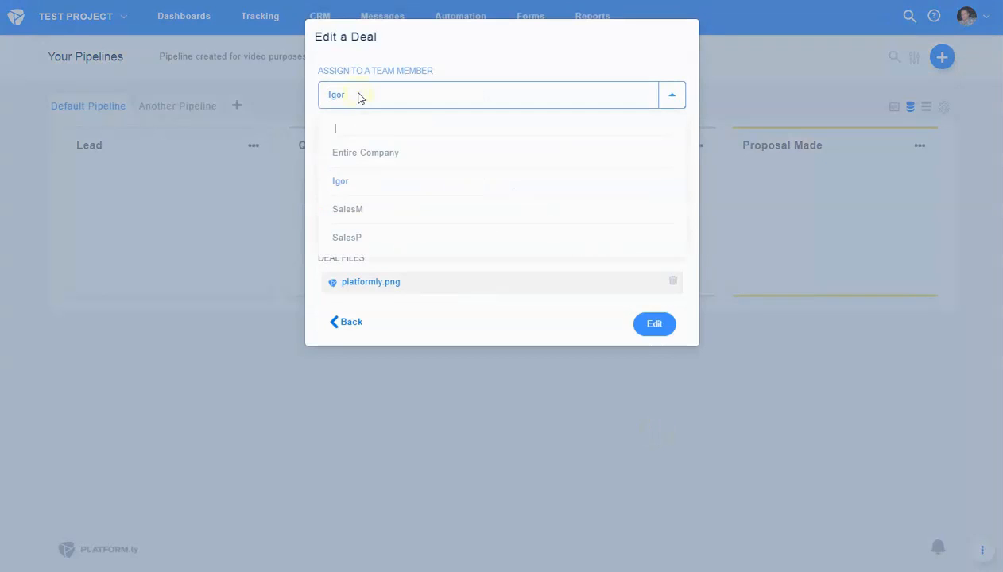
{"action": "left_click", "coordinate": [360, 239]}
{"action": "left_click", "coordinate": [651, 323]}
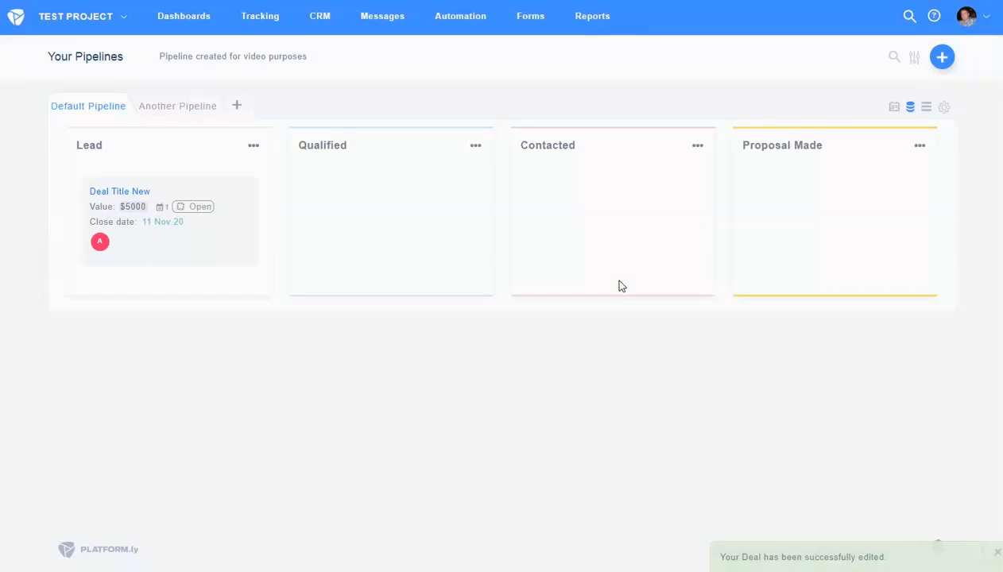
{"action": "left_click", "coordinate": [123, 193]}
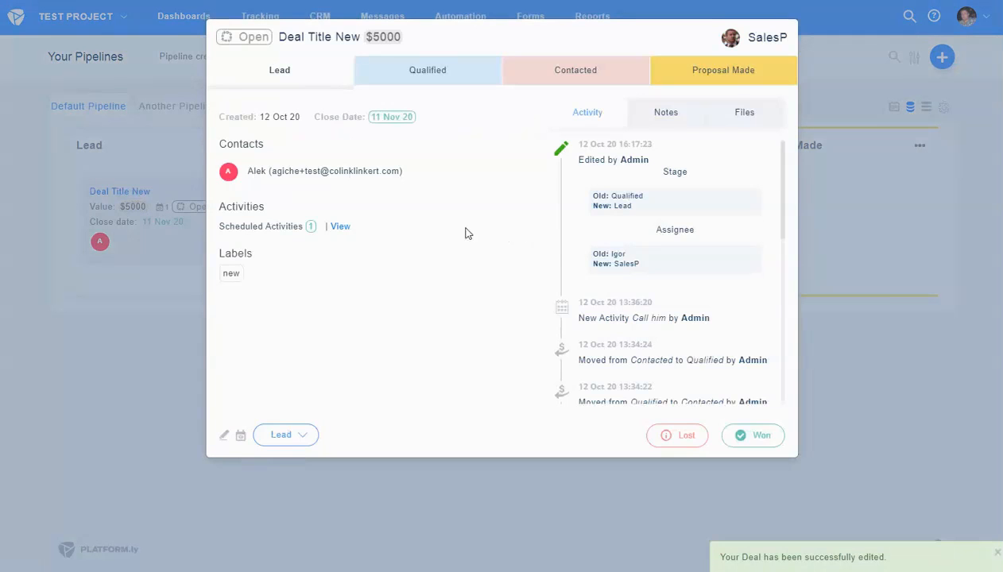
{"action": "left_click", "coordinate": [339, 227]}
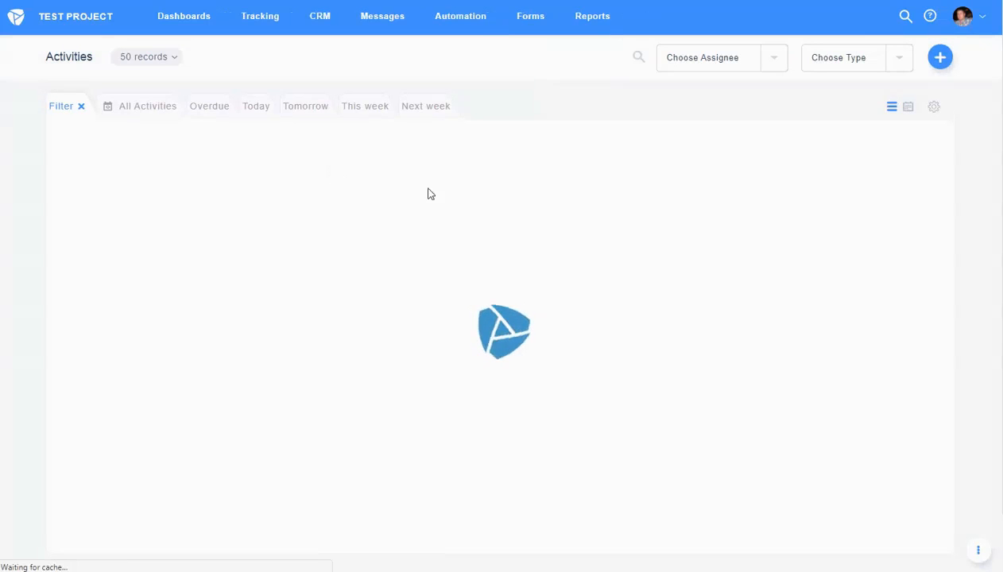
- Reassign the Call him activity to SalesP and save it
{"action": "left_click", "coordinate": [925, 184]}
{"action": "left_click", "coordinate": [822, 195]}
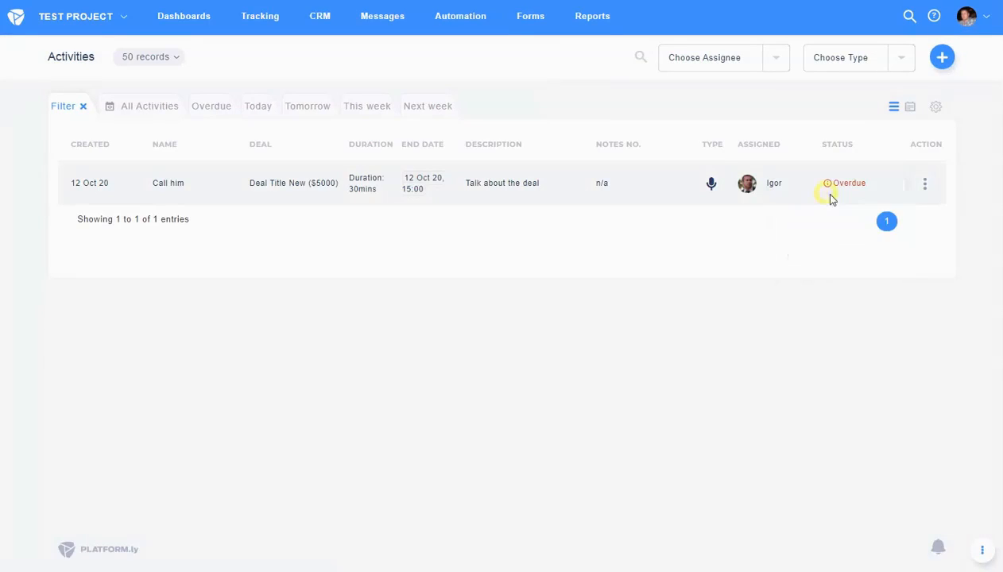
{"action": "scroll", "coordinate": [773, 340], "scroll_direction": "down", "scroll_amount": 2}
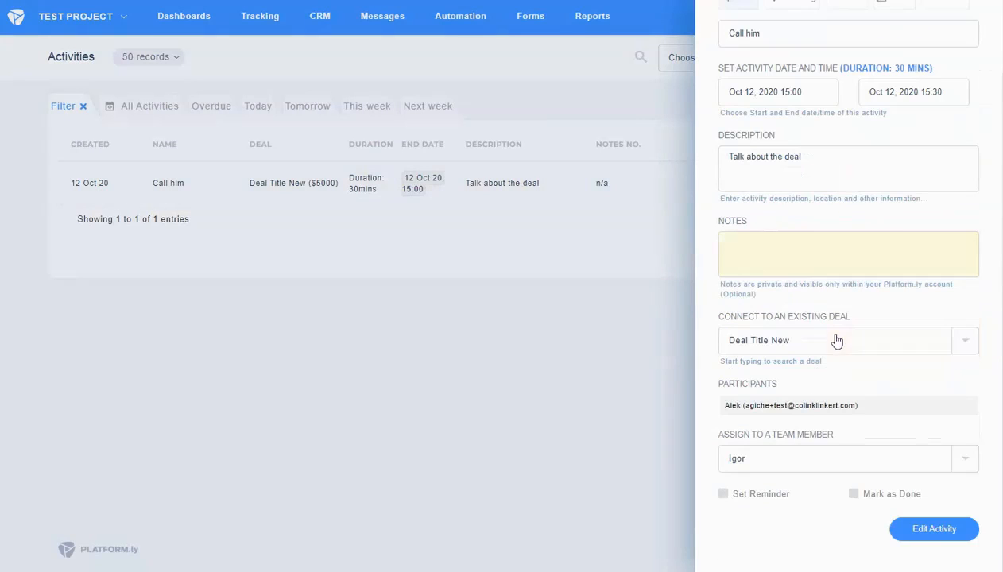
{"action": "left_click", "coordinate": [775, 458]}
{"action": "left_click", "coordinate": [761, 422]}
{"action": "left_click", "coordinate": [930, 529]}
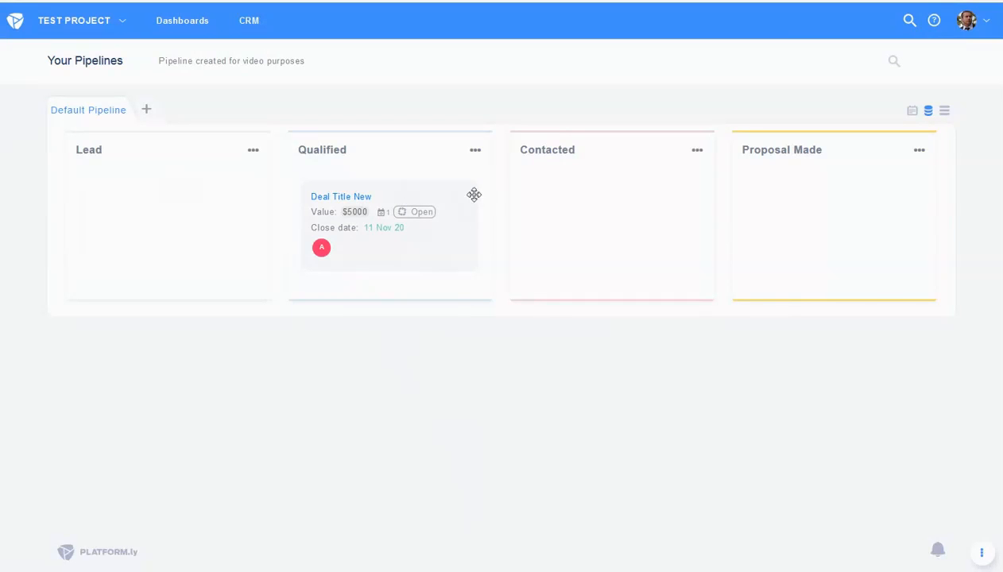
{"action": "left_click", "coordinate": [344, 203]}
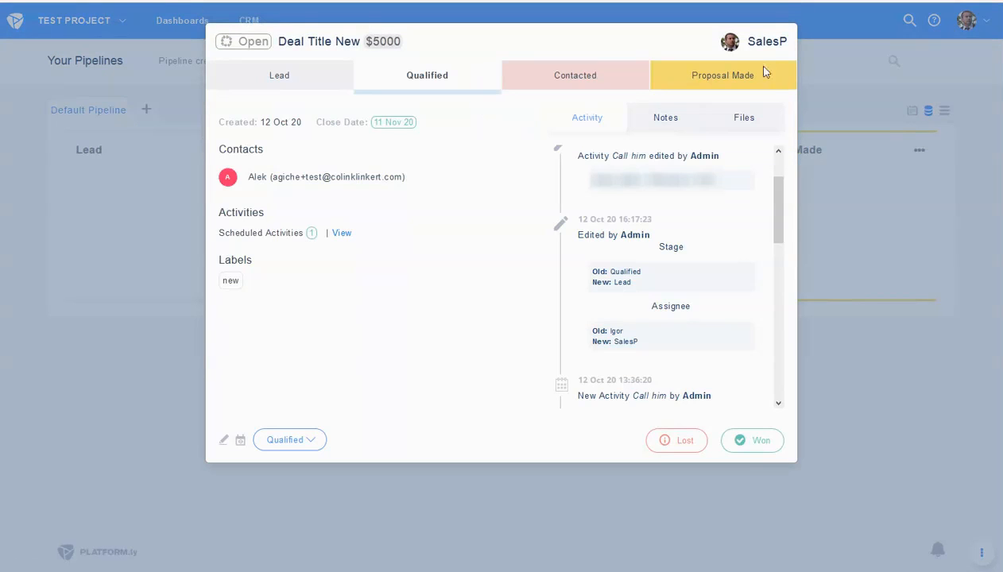
{"action": "scroll", "coordinate": [784, 239], "scroll_direction": "down", "scroll_amount": 5}
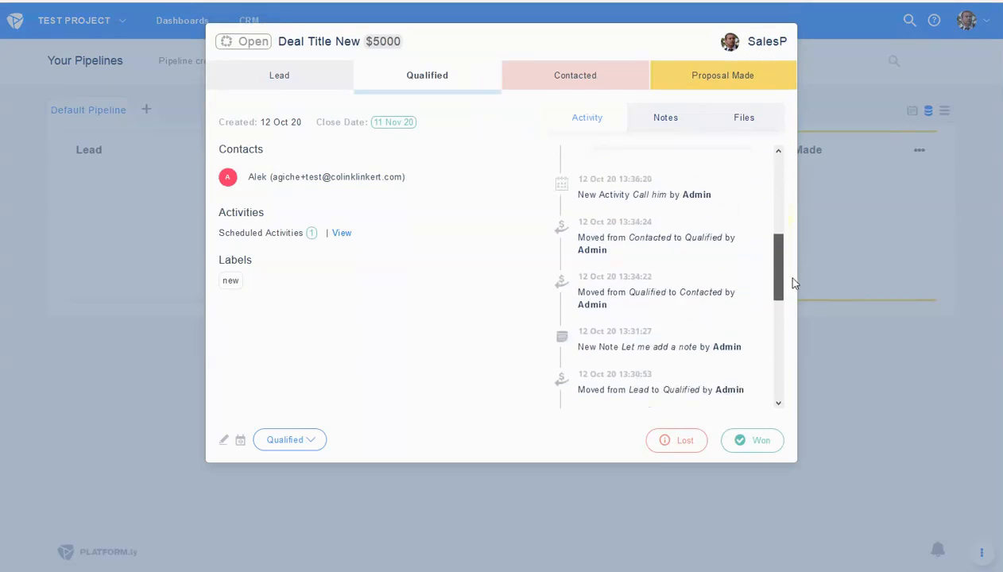
{"action": "left_click", "coordinate": [775, 41]}
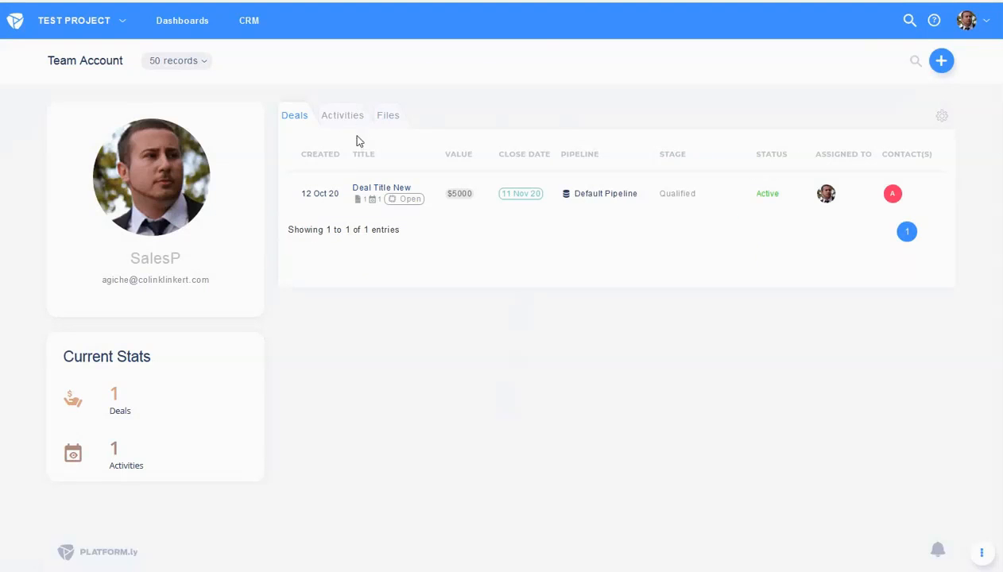
{"action": "left_click", "coordinate": [330, 120]}
{"action": "left_click", "coordinate": [380, 119]}
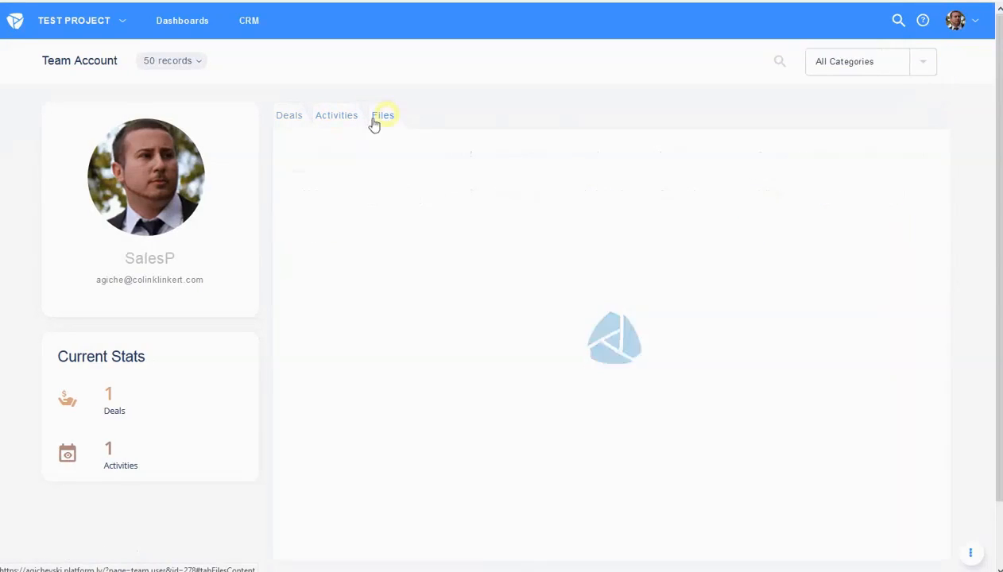
{"action": "left_click", "coordinate": [298, 117]}
{"action": "key", "text": "ctrl+w"}
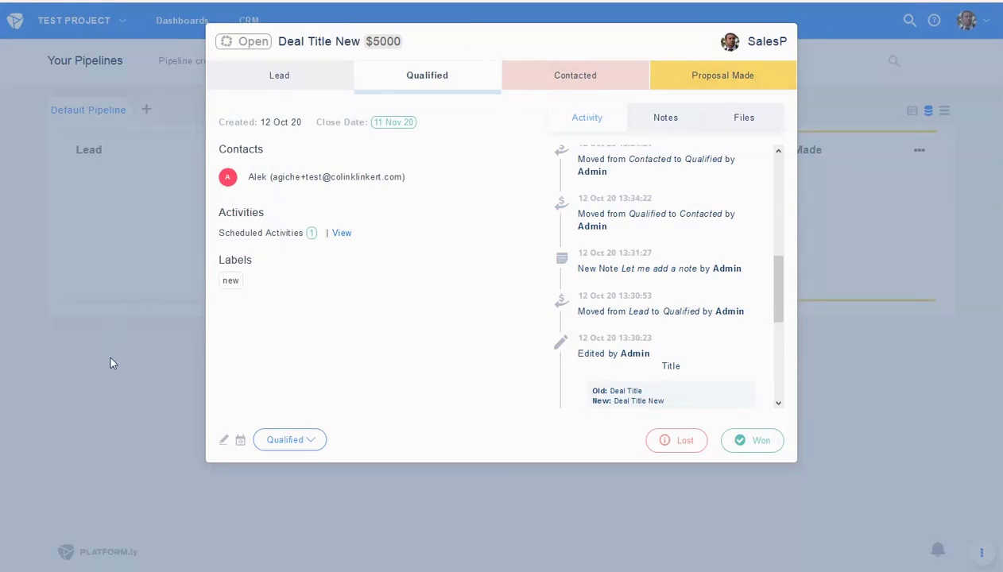
{"action": "left_click_drag", "start_coordinate": [780, 289], "coordinate": [777, 305]}
{"action": "left_click", "coordinate": [862, 373]}
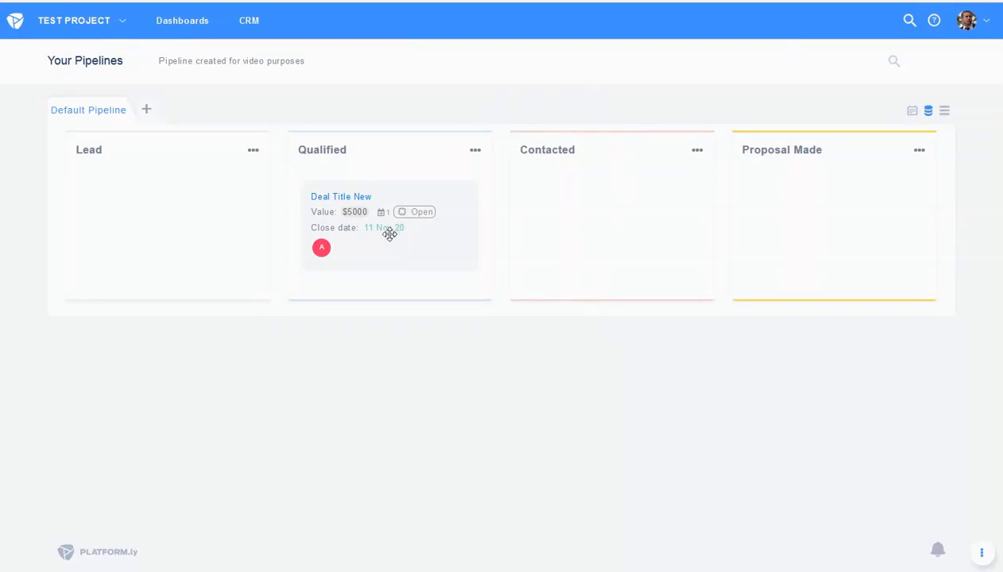
- Open the scheduled activities of Deal Title New and load the Activities list in SalesP's view
{"action": "left_click", "coordinate": [343, 197]}
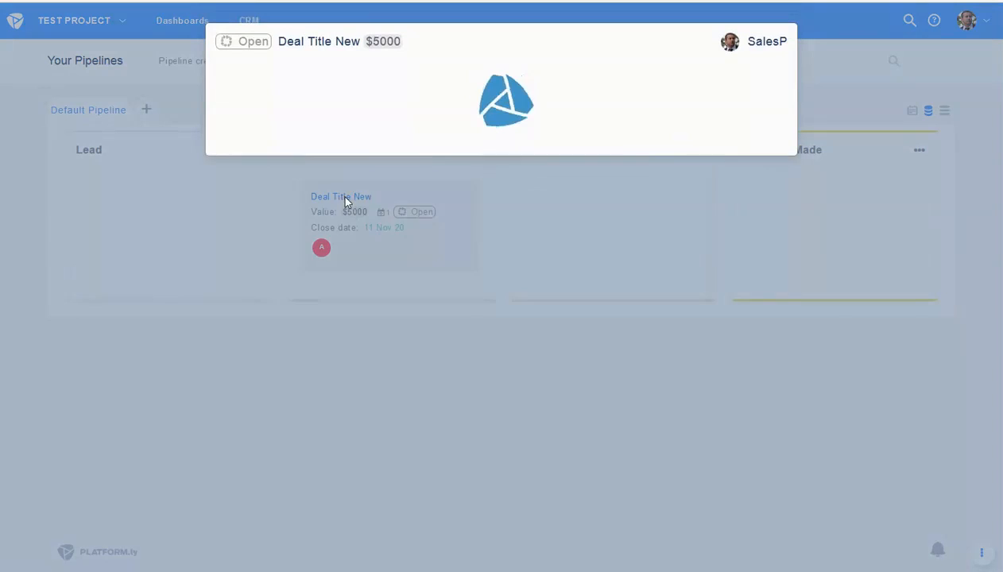
{"action": "left_click", "coordinate": [341, 234]}
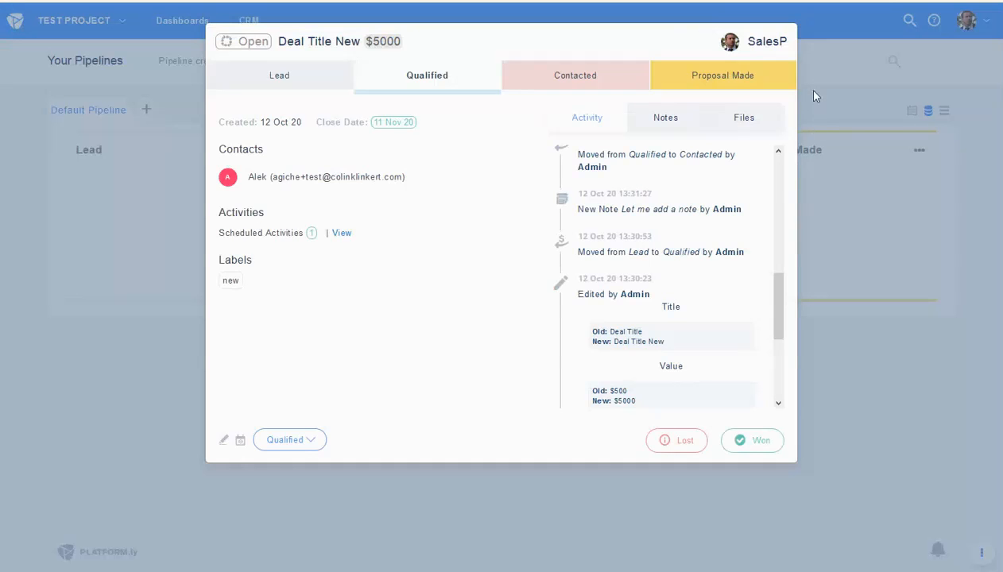
{"action": "left_click", "coordinate": [813, 96]}
{"action": "left_click", "coordinate": [912, 111]}
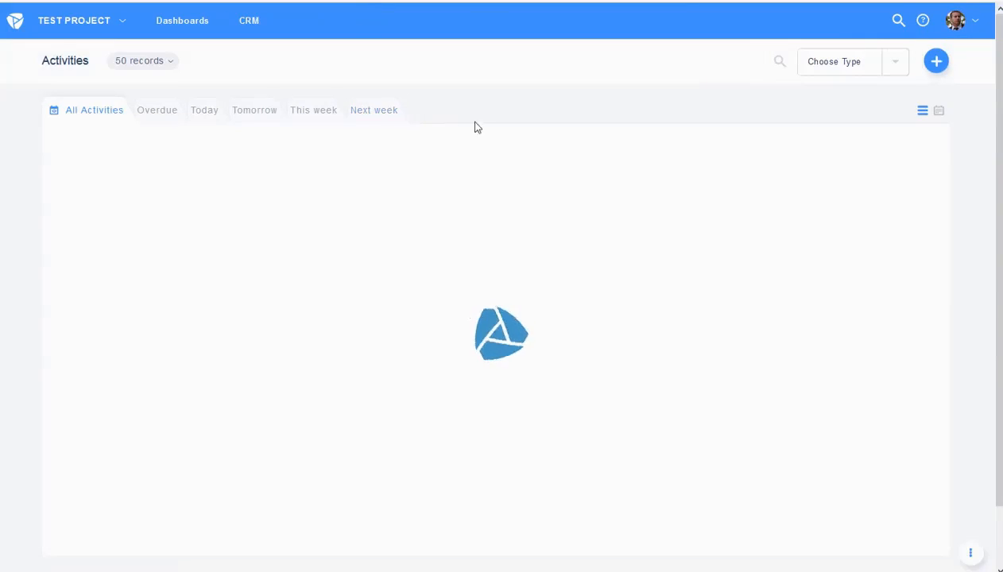